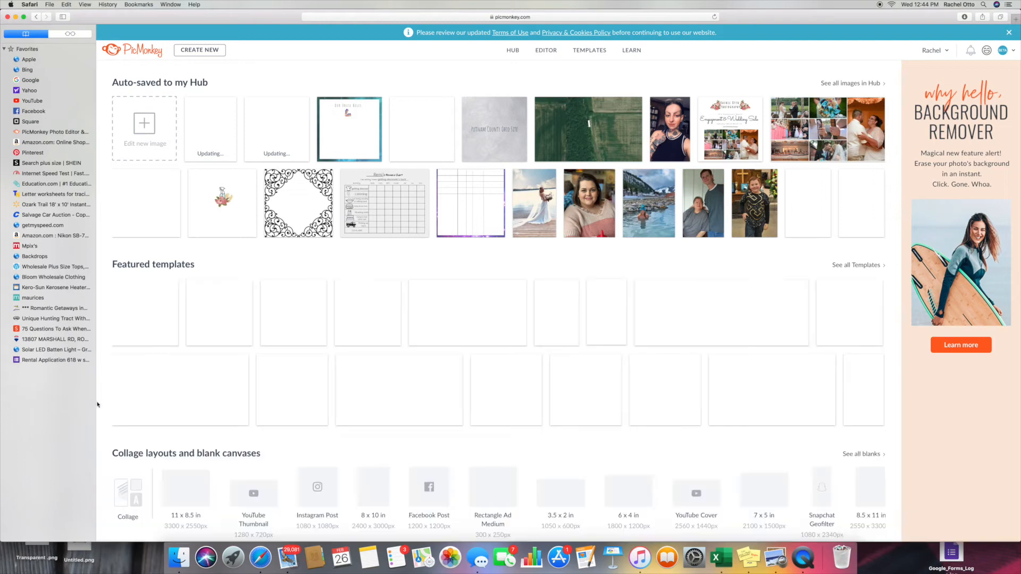
# - Hide the browser's bookmarks sidebar and create a custom blank canvas of 2000 x 2000 pixels, keeping the default name and folder
pyautogui.moveTo(96, 402); pyautogui.dragTo(19, 401)
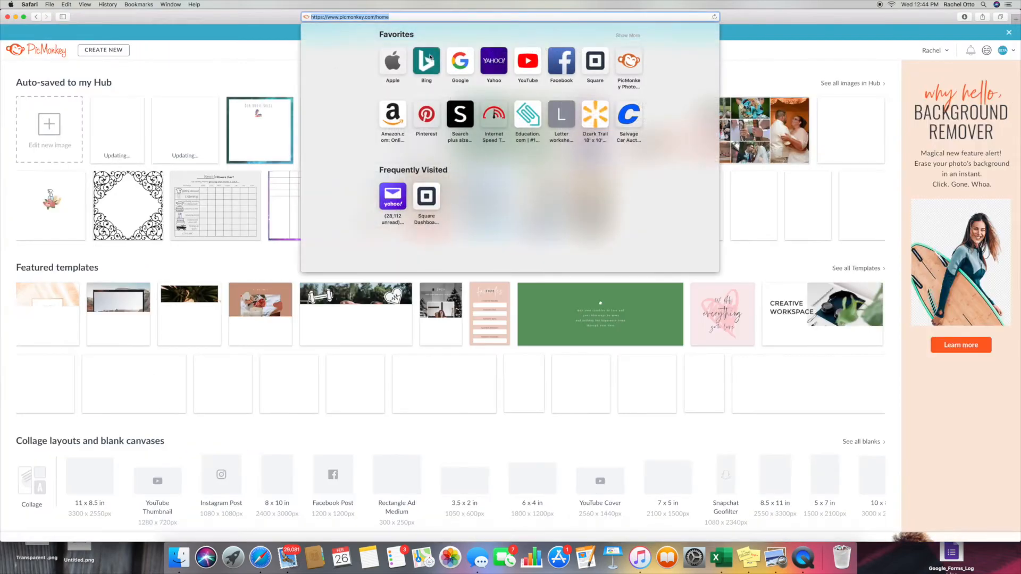
pyautogui.click(185, 48)
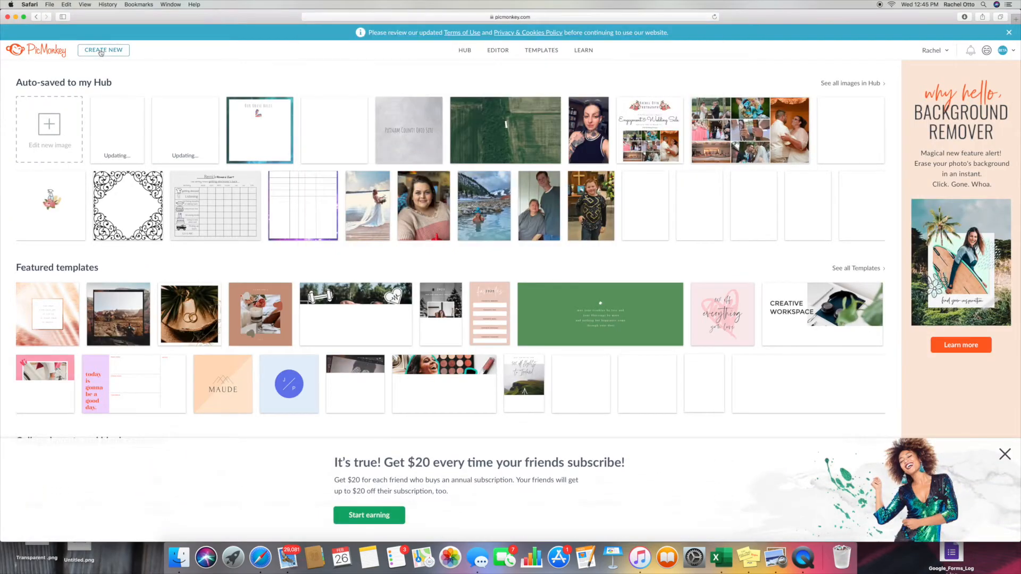
pyautogui.click(102, 52)
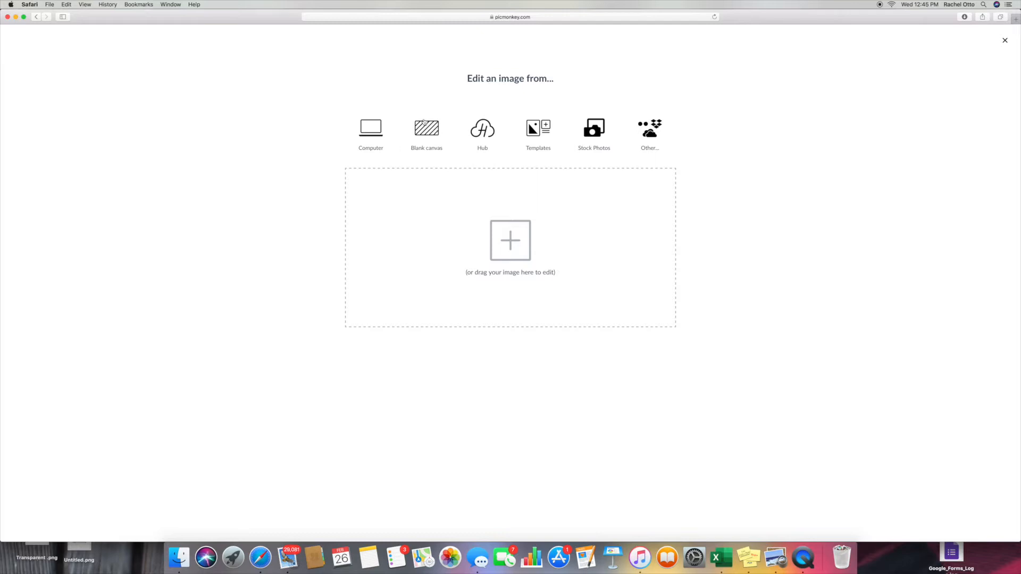
pyautogui.click(431, 137)
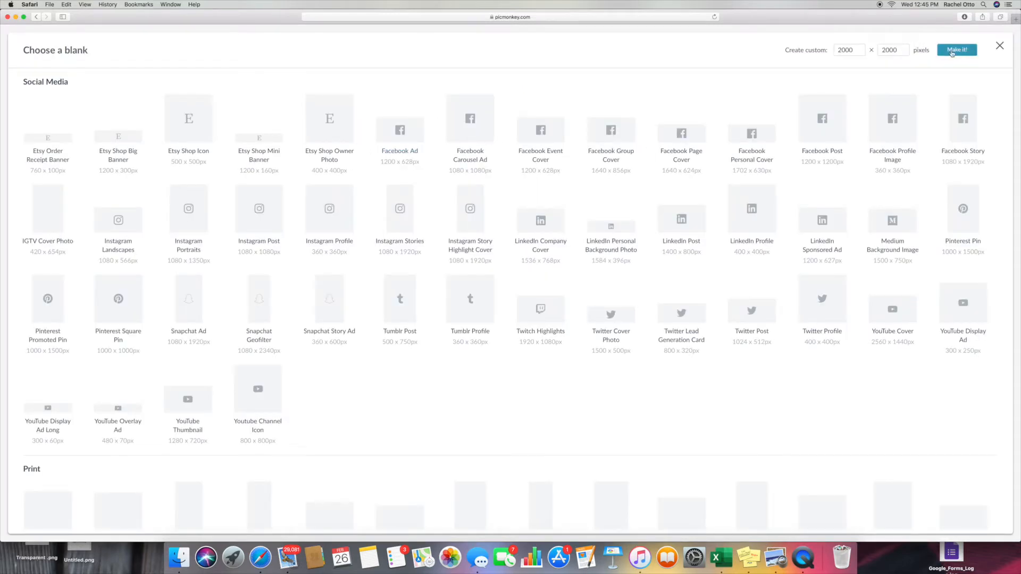
pyautogui.click(952, 52)
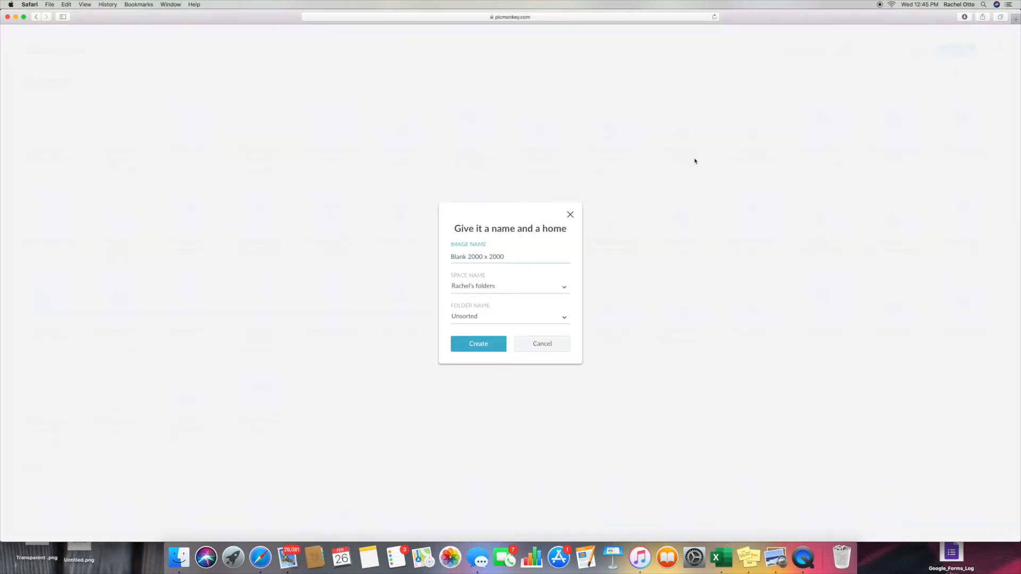
pyautogui.click(481, 347)
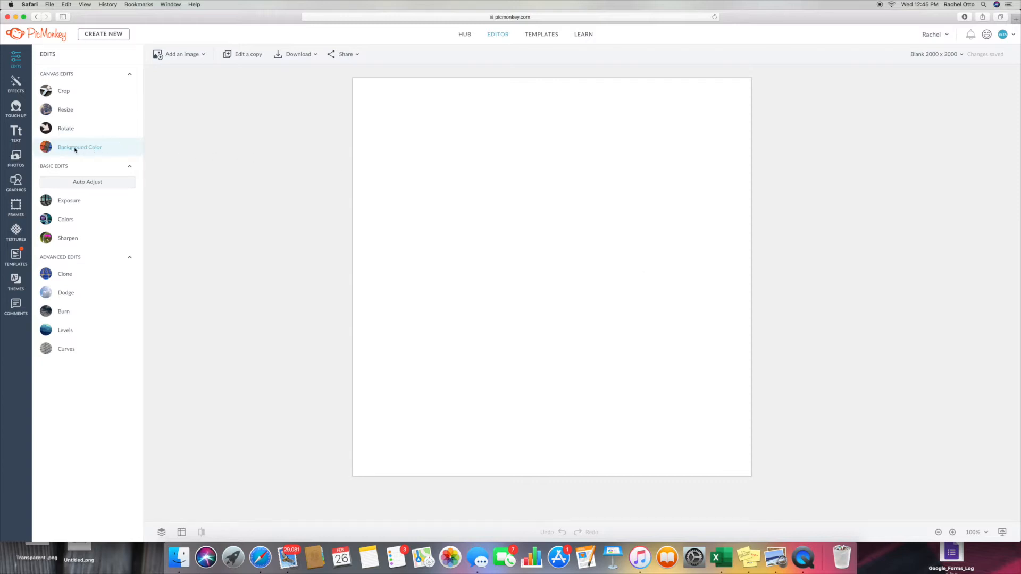
# - Make the canvas background transparent and apply the change
pyautogui.click(99, 149)
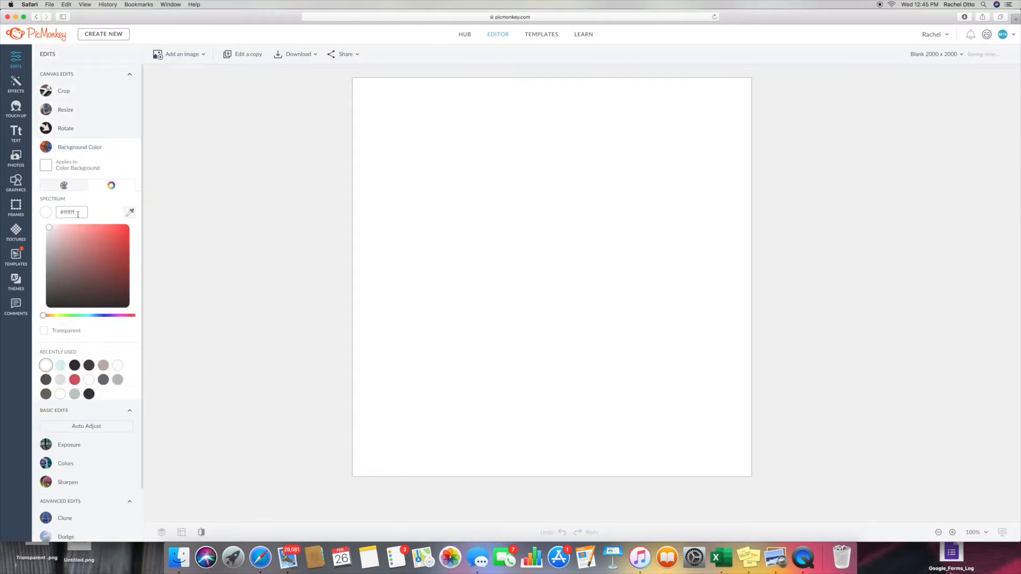
pyautogui.click(43, 331)
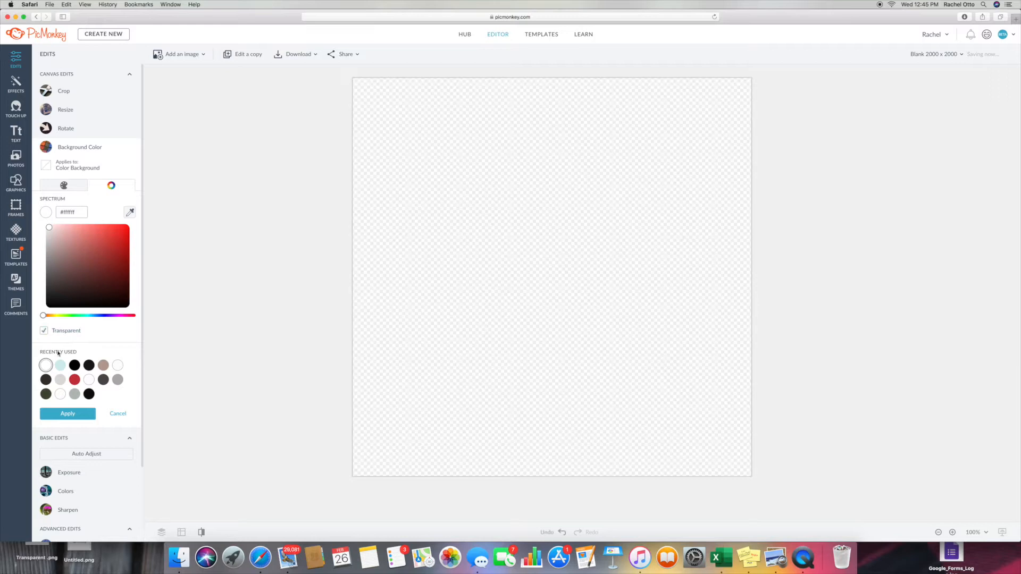
pyautogui.click(79, 414)
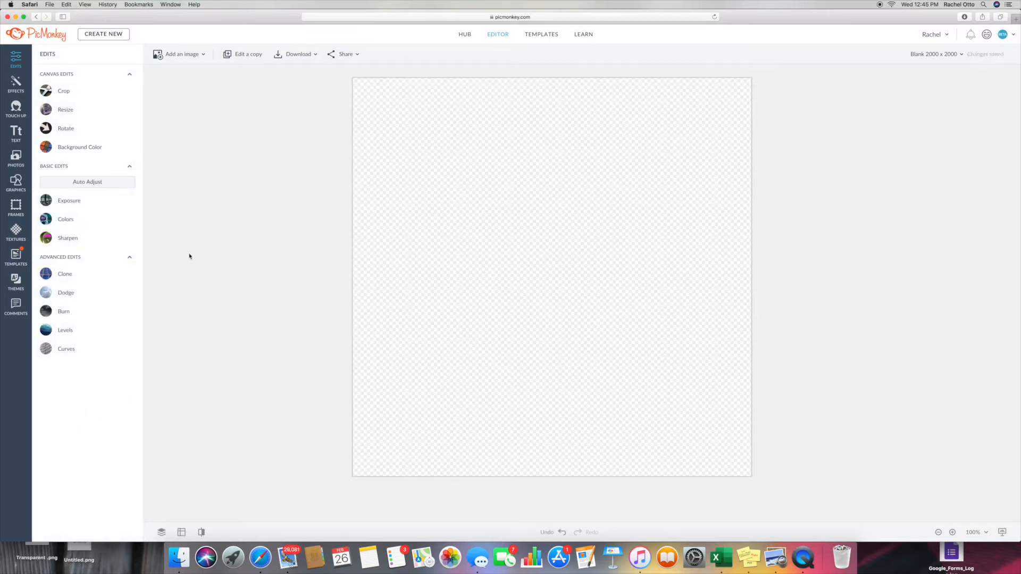
# - Browse the Basic and Design graphics categories to see which shapes, lines, shadows and brush strokes they offer
pyautogui.click(21, 187)
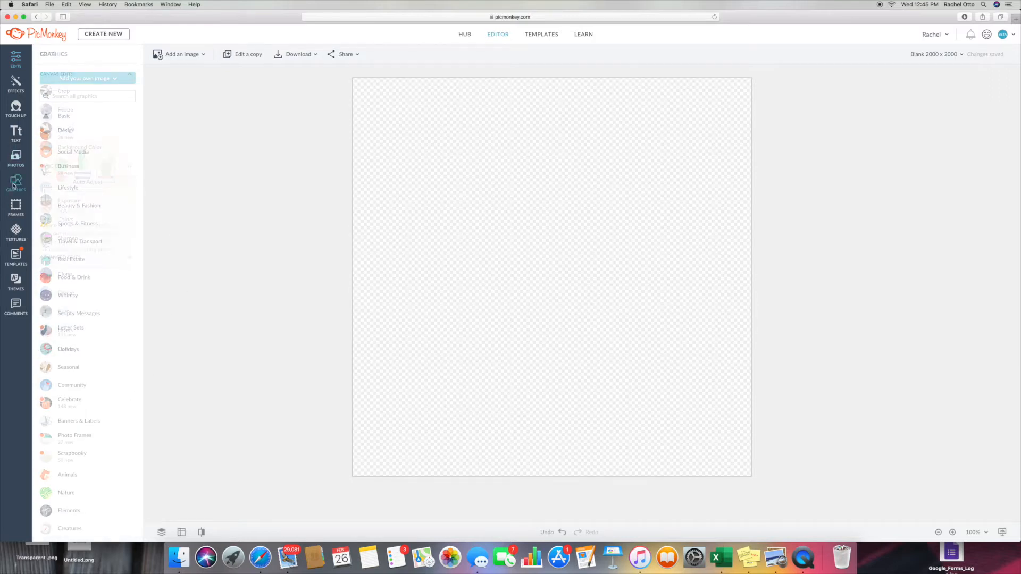
pyautogui.click(66, 116)
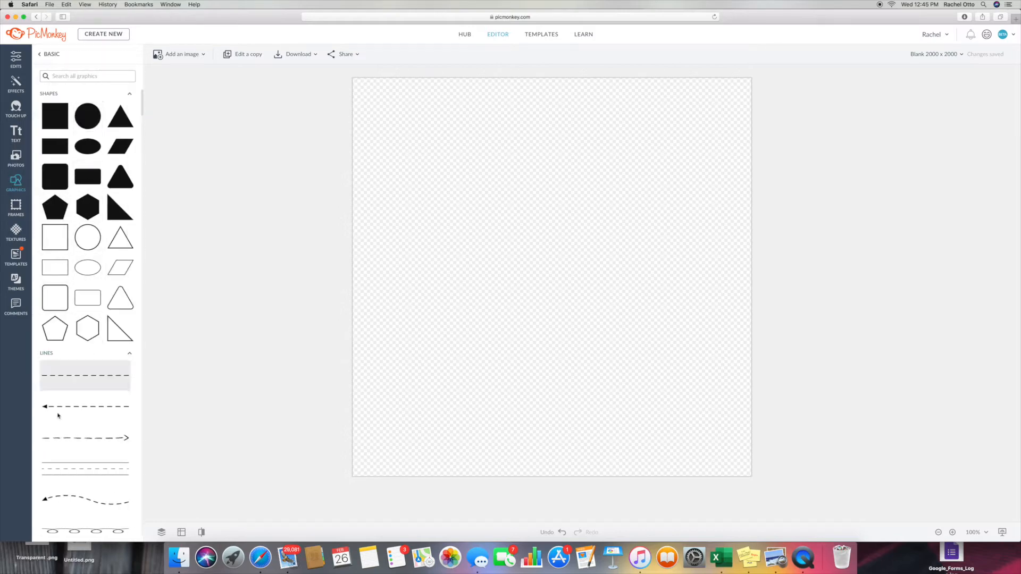
pyautogui.scroll(-5, 97, 455)
pyautogui.scroll(-10, 97, 455)
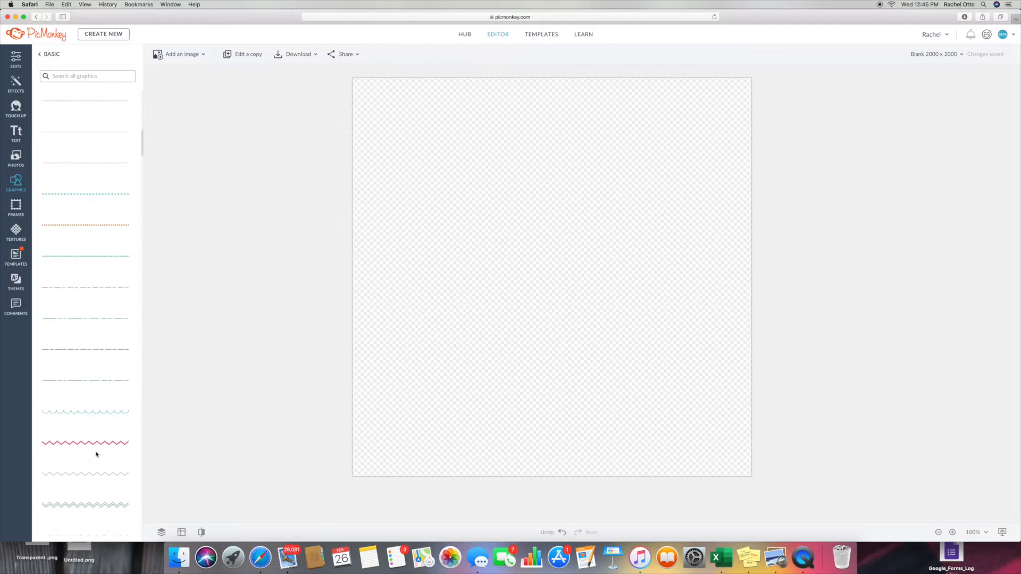
pyautogui.scroll(15, 96, 455)
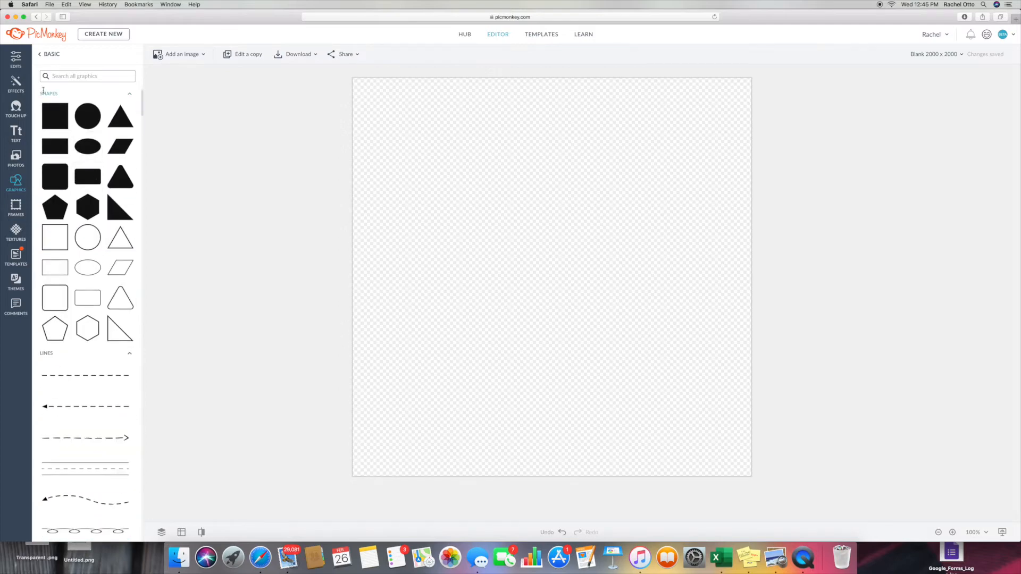
pyautogui.click(128, 94)
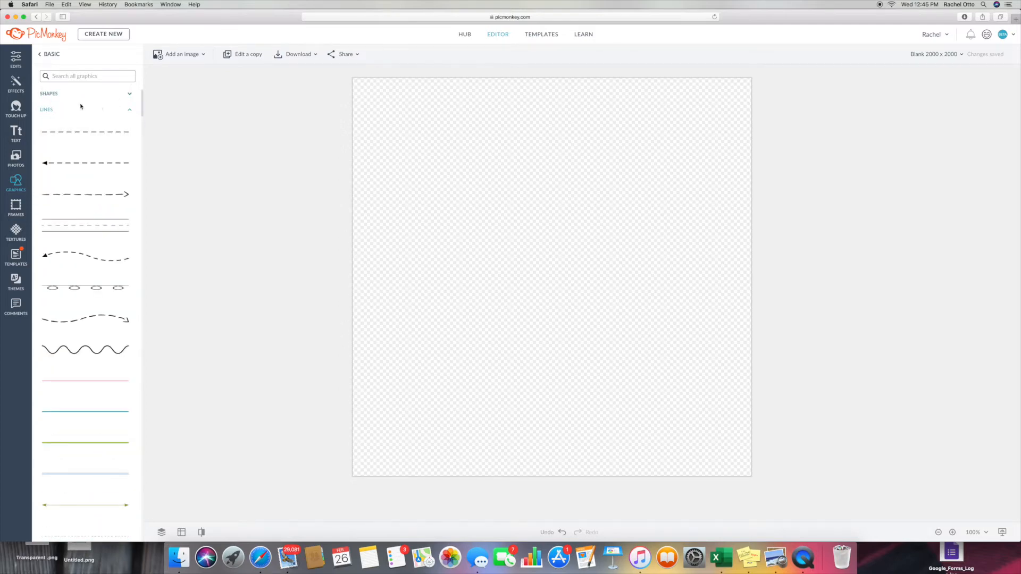
pyautogui.click(41, 56)
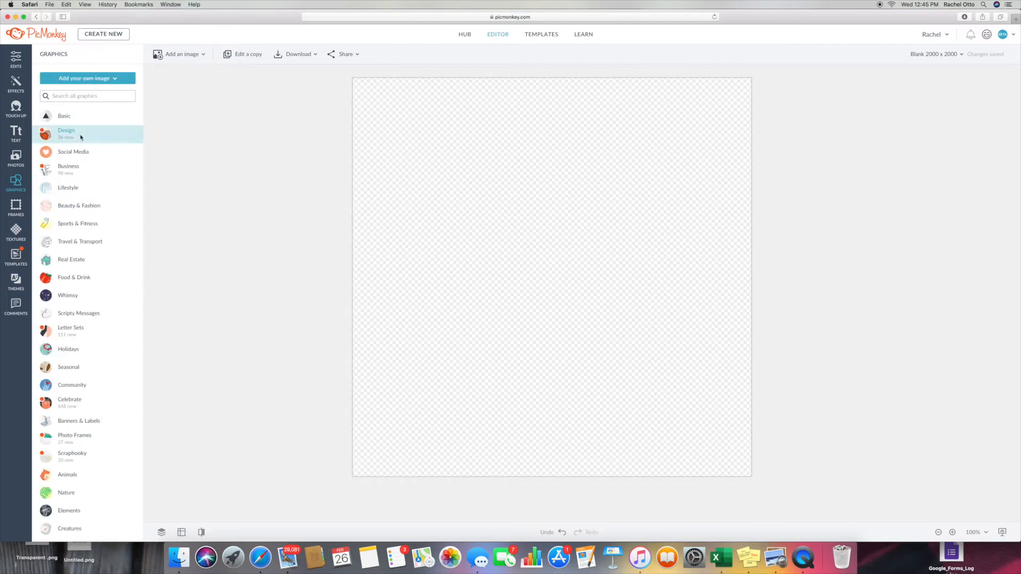
pyautogui.click(84, 136)
pyautogui.scroll(-10, 95, 267)
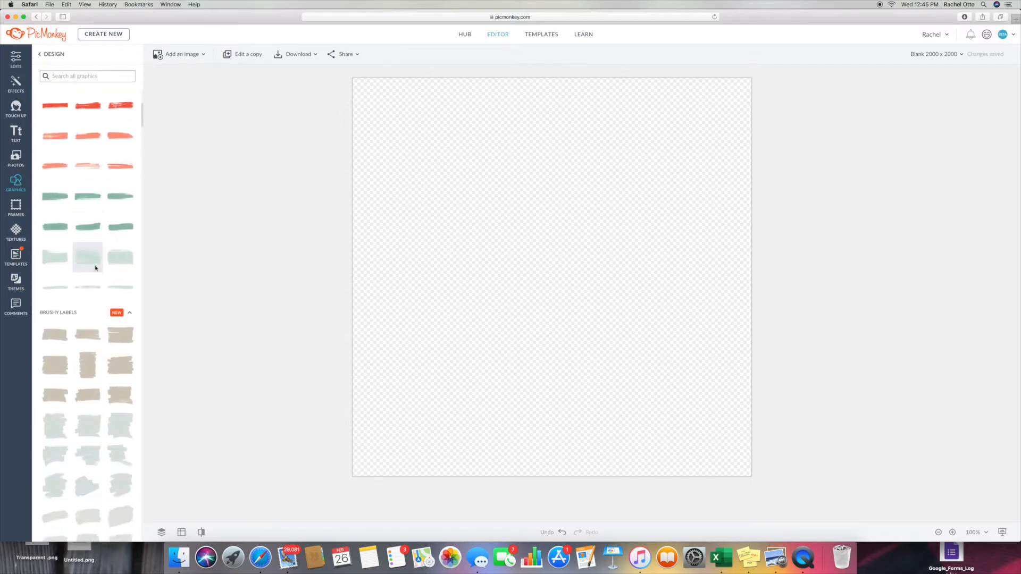
pyautogui.scroll(7, 96, 267)
pyautogui.scroll(-3, 91, 282)
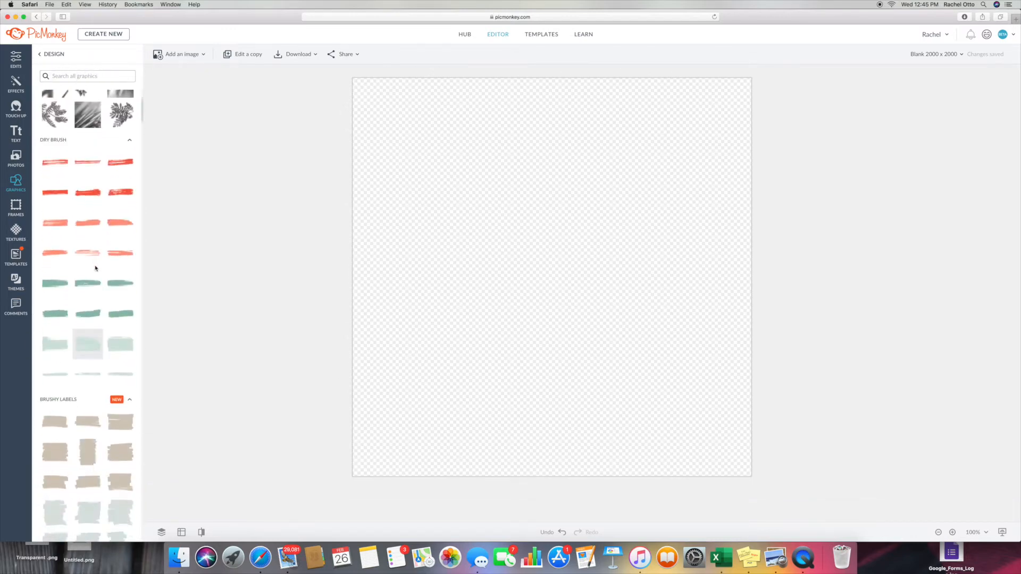
pyautogui.scroll(5, 85, 240)
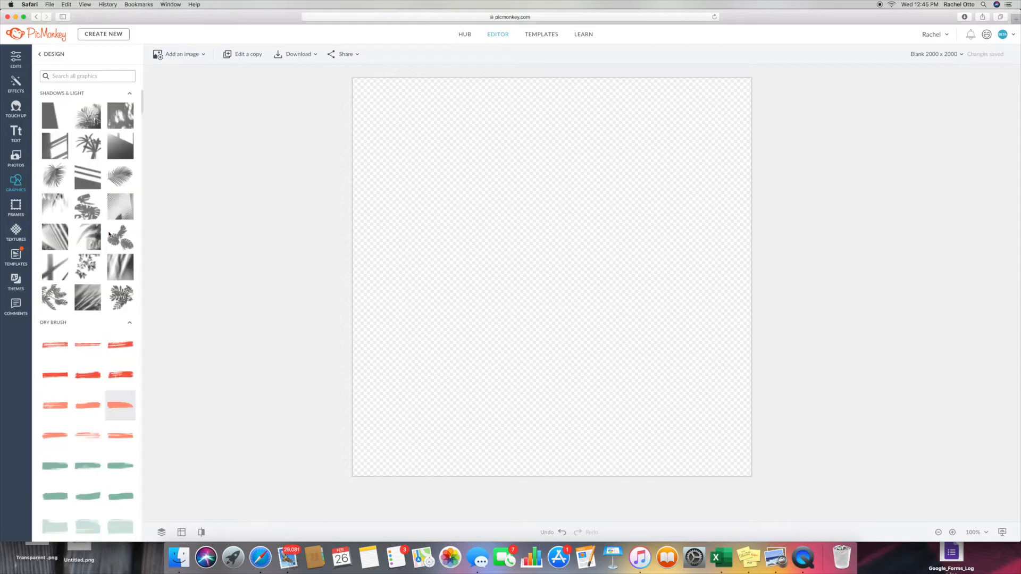
pyautogui.click(44, 55)
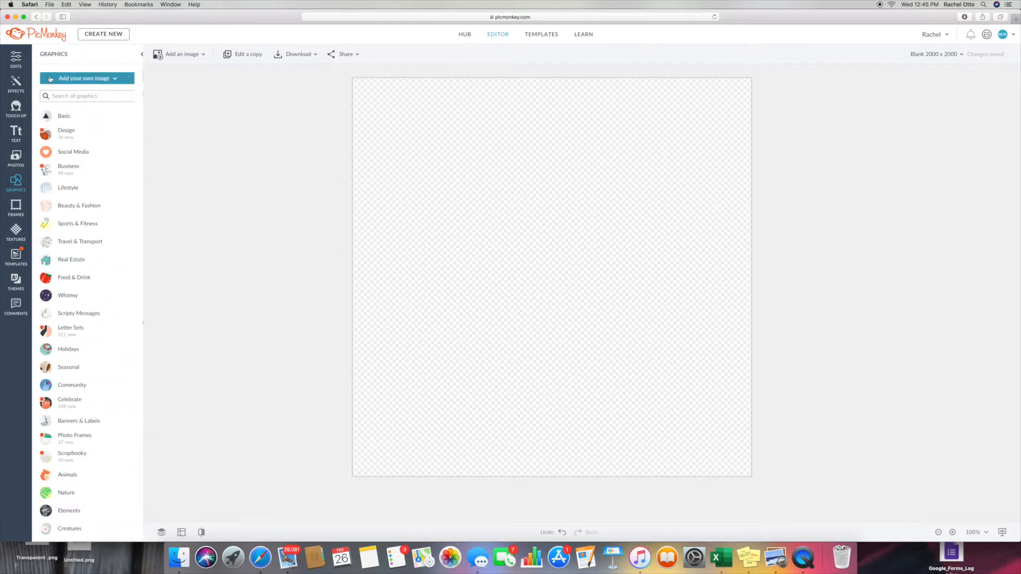
# - Add the Square and blue Venmo payment logos from the Business graphics, placing Venmo directly to the right of Square
pyautogui.click(66, 170)
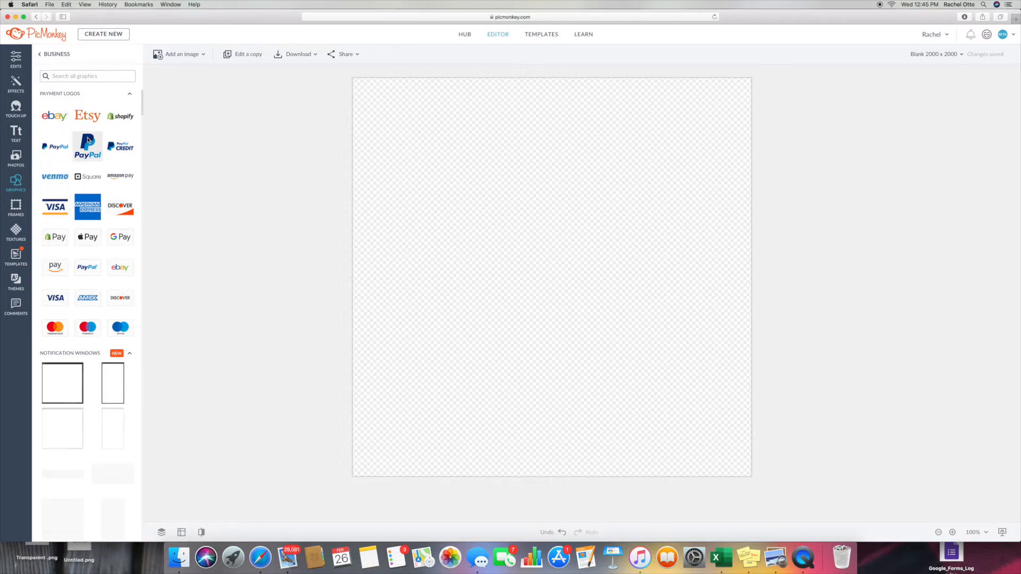
pyautogui.scroll(-8, 91, 159)
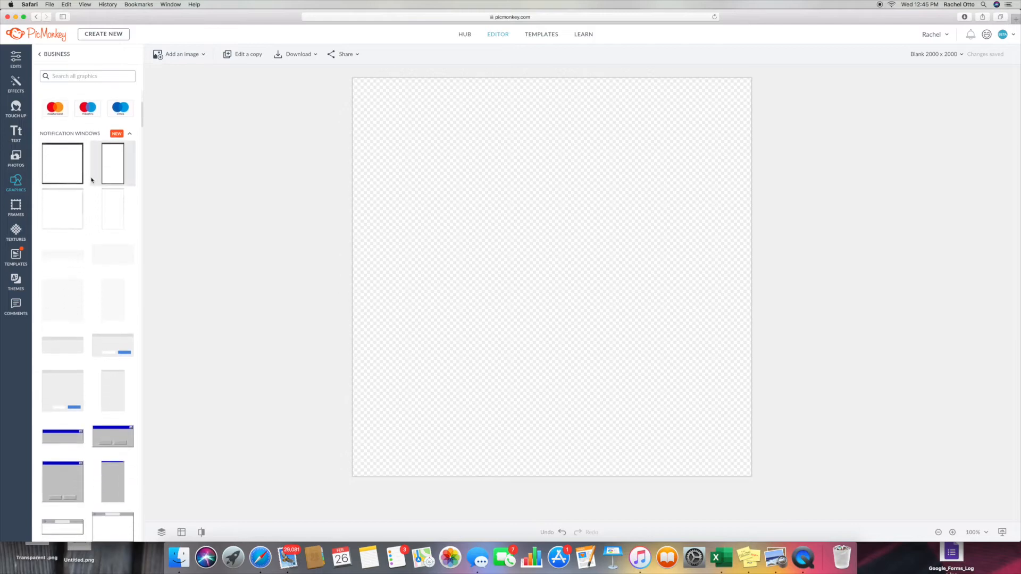
pyautogui.scroll(-11, 75, 296)
pyautogui.scroll(9, 74, 294)
pyautogui.scroll(10, 74, 293)
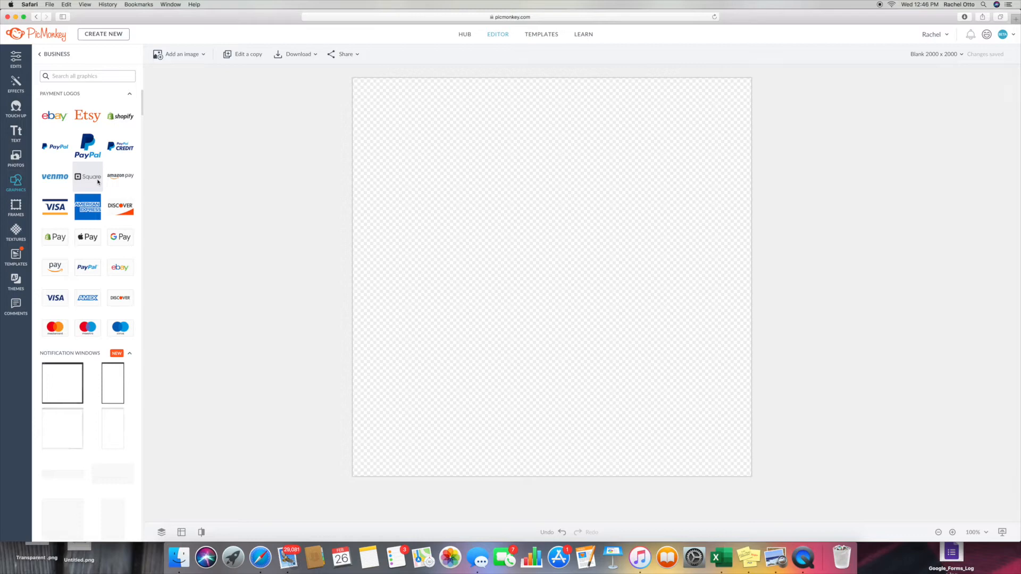
pyautogui.click(93, 178)
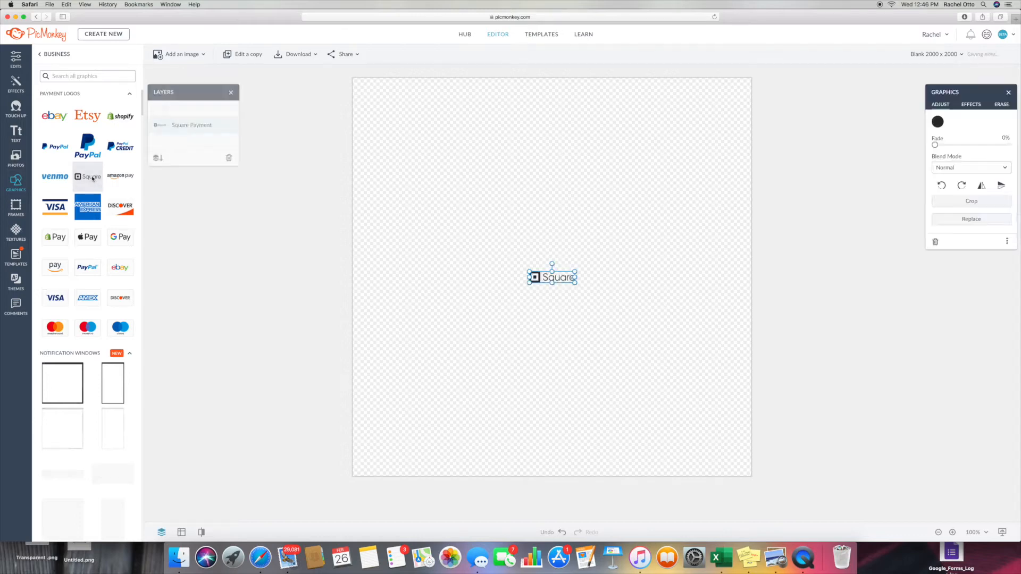
pyautogui.click(55, 176)
pyautogui.moveTo(546, 277); pyautogui.dragTo(607, 278)
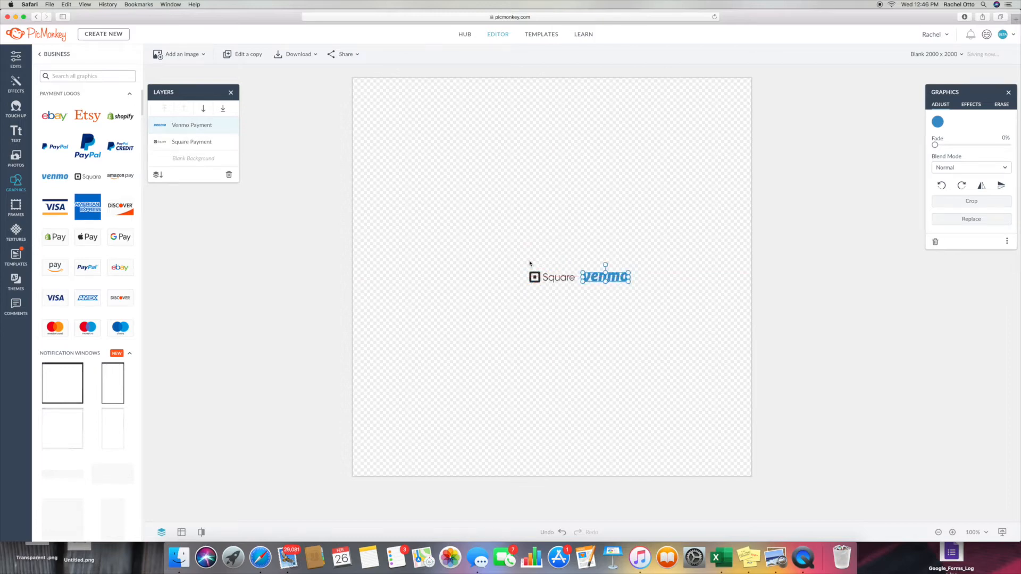
pyautogui.click(520, 253)
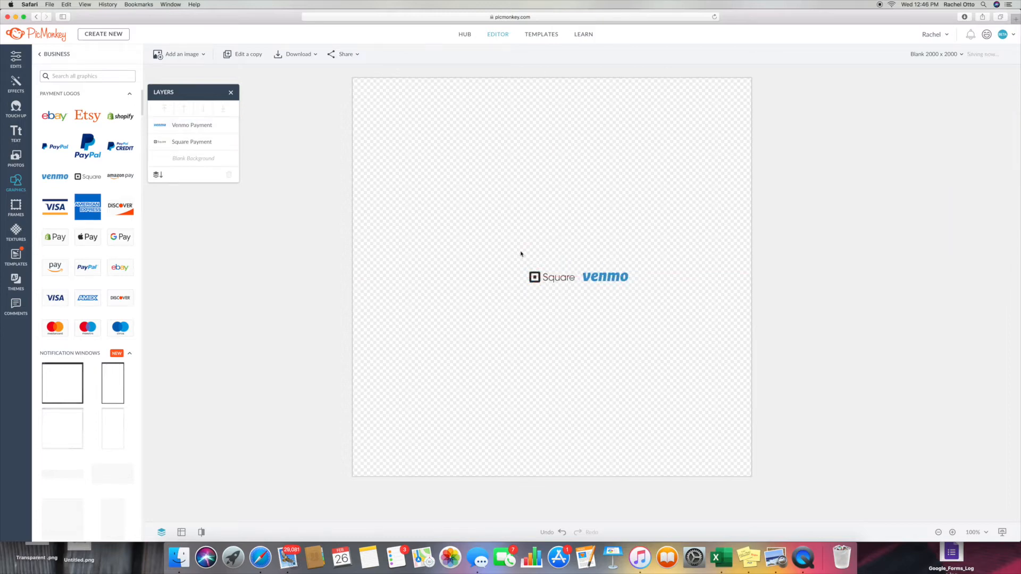
# - Add a text box to the canvas and place it just above the Square and Venmo logos
pyautogui.click(15, 133)
pyautogui.click(89, 77)
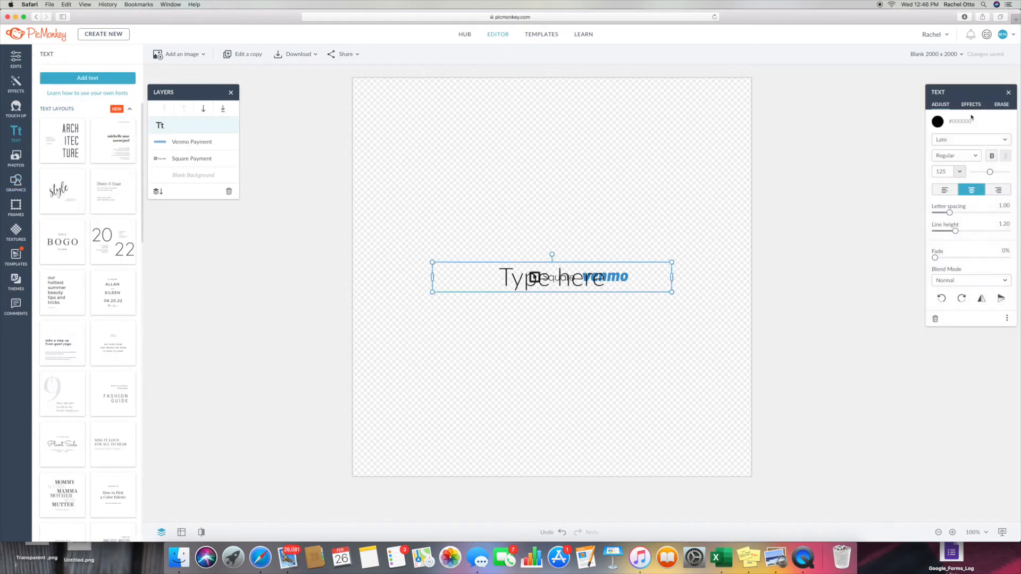
pyautogui.moveTo(562, 273); pyautogui.dragTo(516, 257)
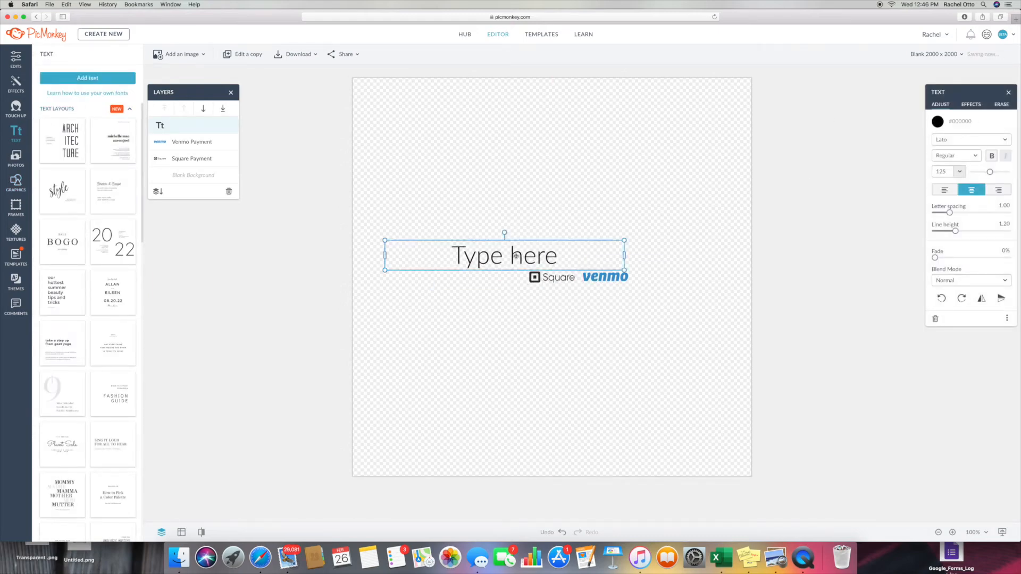
# - Replace the placeholder text with the photographer's business name followed by "Exepts", and widen the text box so it fits on one line
pyautogui.doubleClick(550, 256)
pyautogui.write('Rachel')
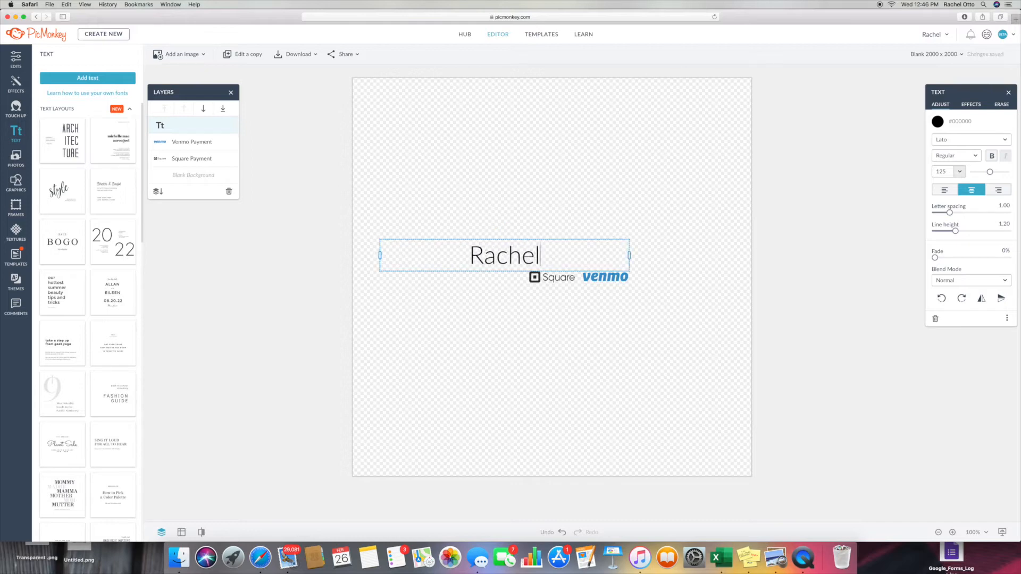
pyautogui.write(' Otto')
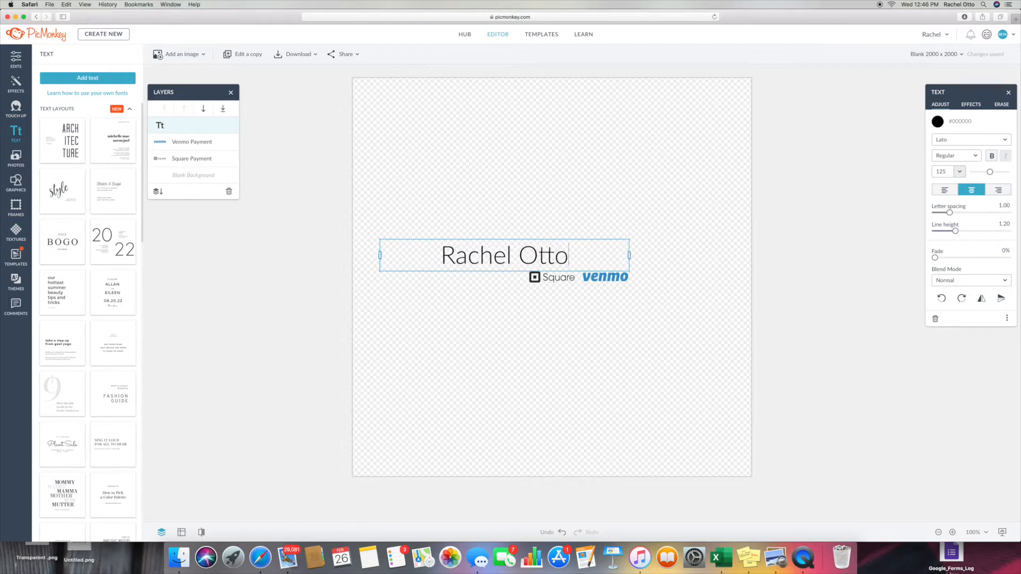
pyautogui.write(' Photogr')
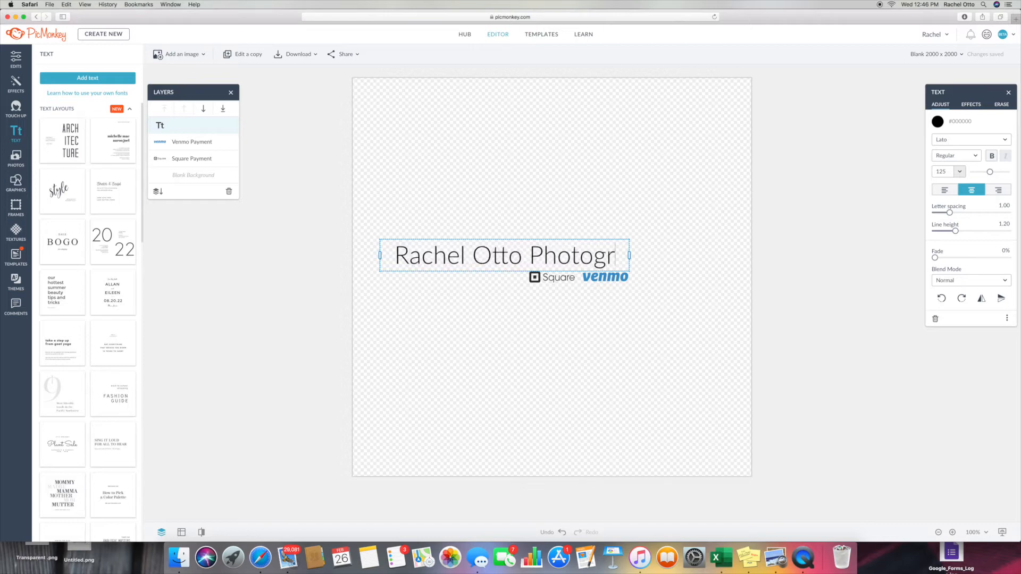
pyautogui.write('aphy Exepts')
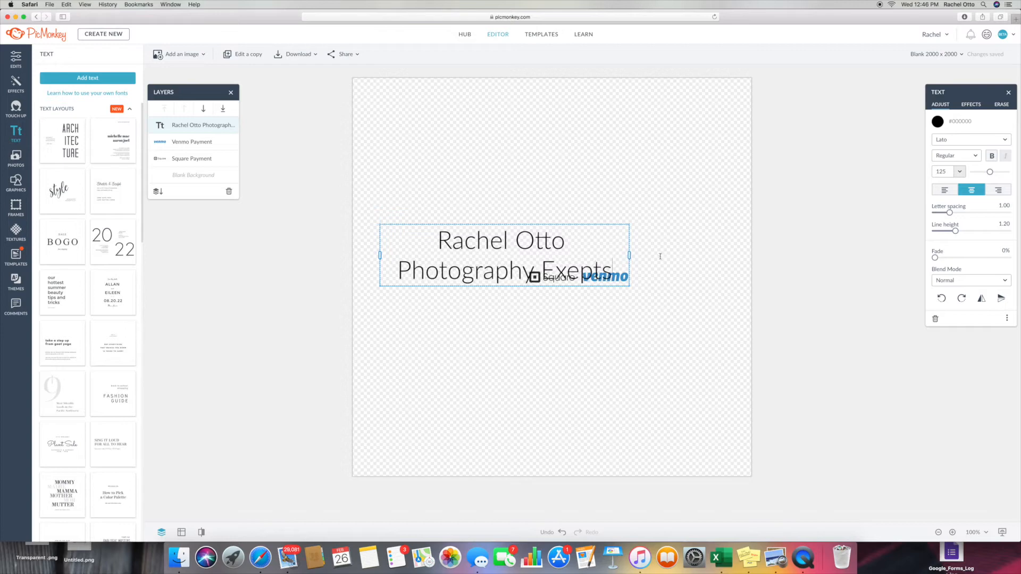
pyautogui.press('Escape')
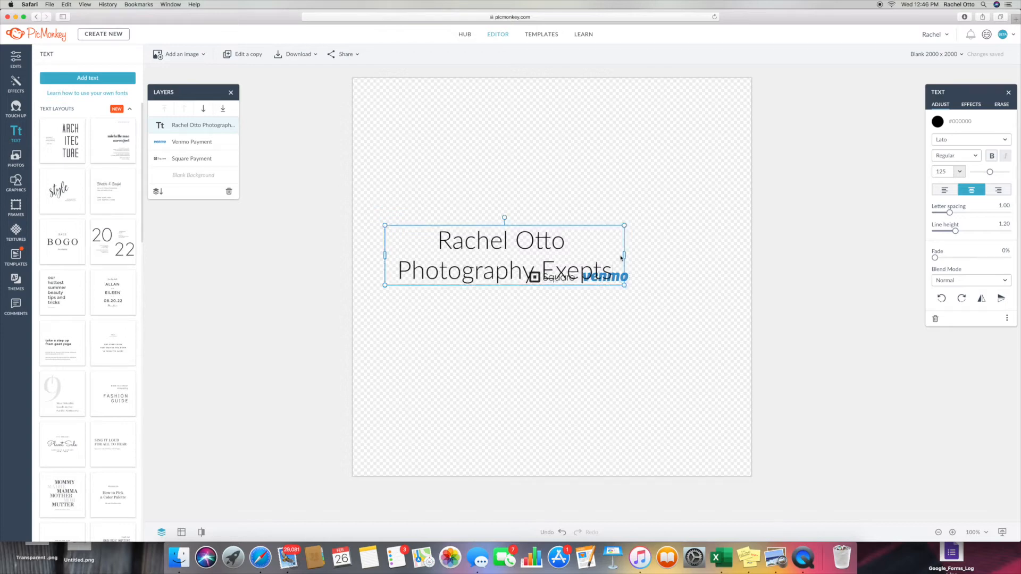
pyautogui.moveTo(624, 256); pyautogui.dragTo(746, 258)
# - Set the font size of the whole heading text to 72
pyautogui.click(718, 258)
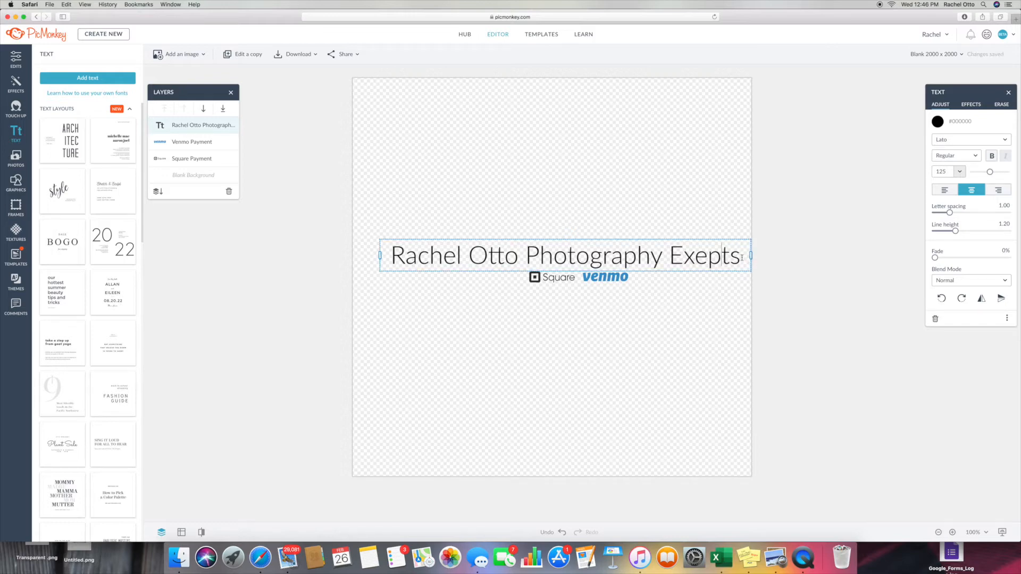
pyautogui.moveTo(742, 258); pyautogui.dragTo(375, 246)
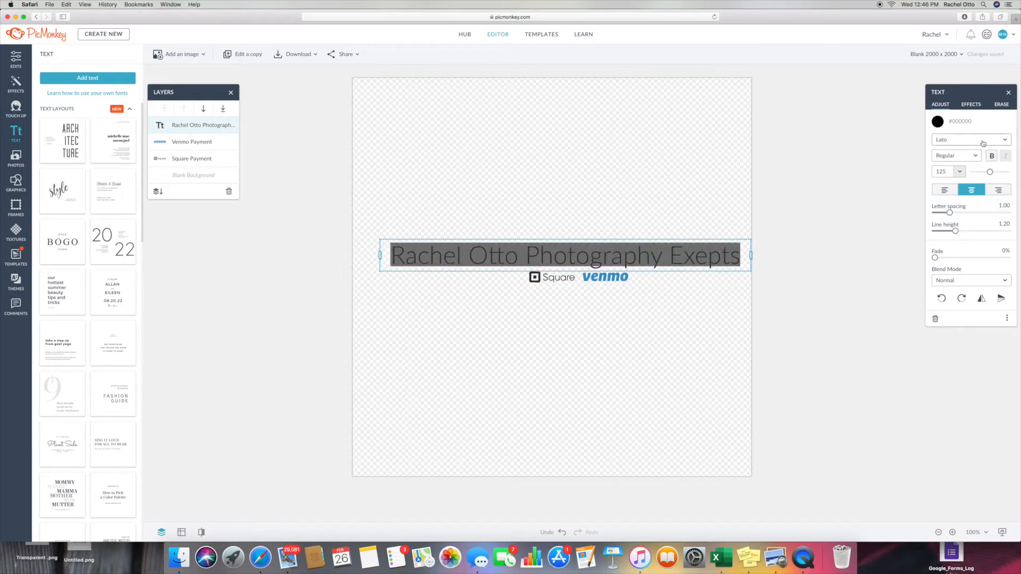
pyautogui.click(960, 171)
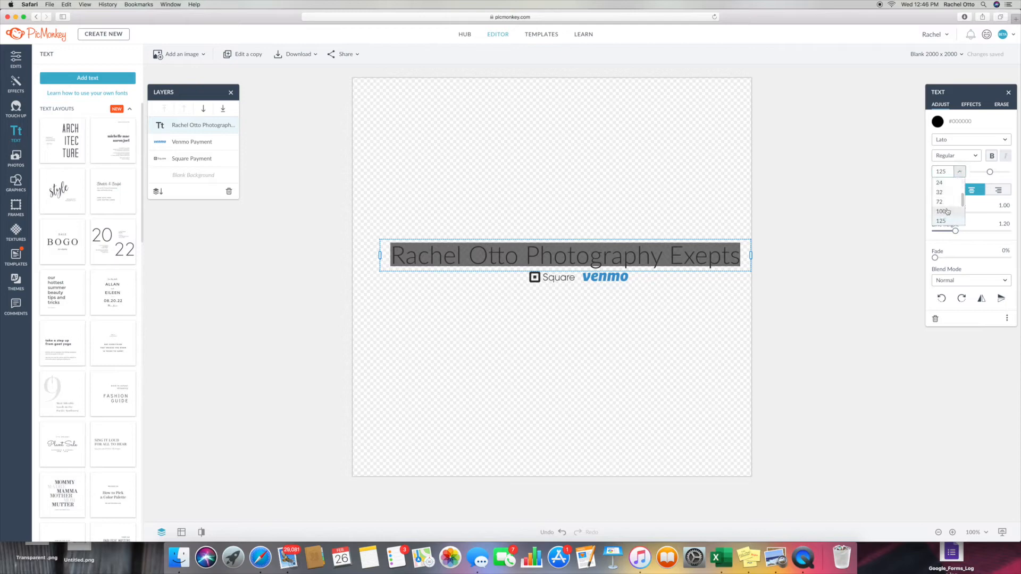
pyautogui.click(950, 203)
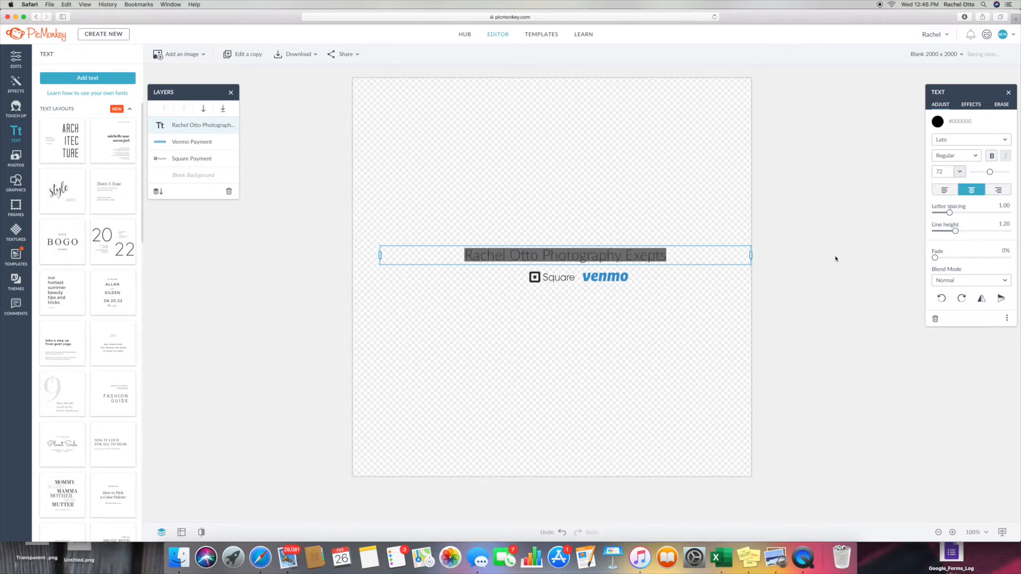
# - Replace the misspelled word "Exepts" at the end of the heading with "accepts"
pyautogui.click(712, 258)
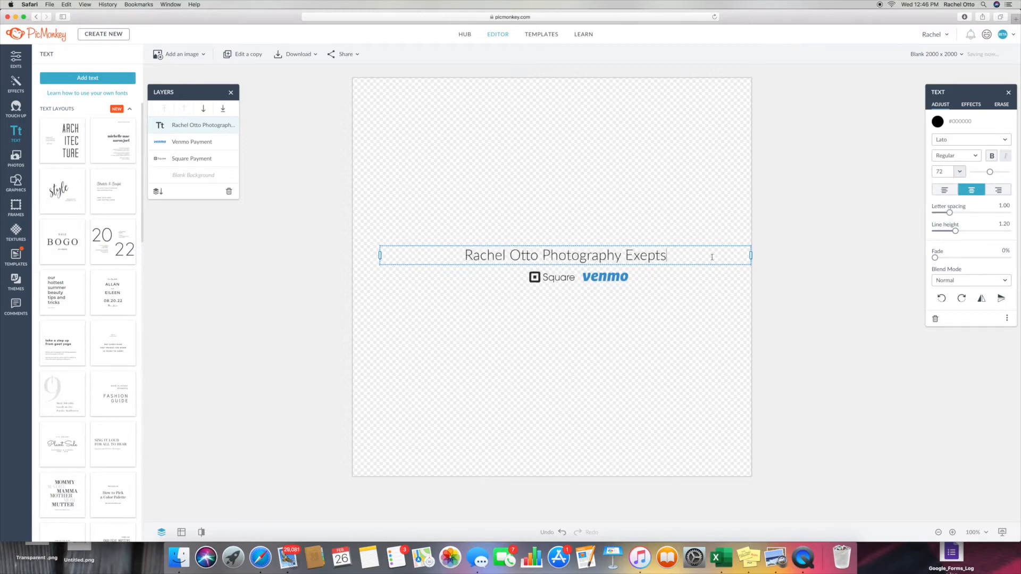
pyautogui.press('BackSpace')
pyautogui.press('BackSpace')
pyautogui.press('BackSpace')
pyautogui.press('BackSpace')
pyautogui.press('BackSpace')
pyautogui.press('BackSpace')
pyautogui.write('acc')
pyautogui.press('BackSpace')
pyautogui.write('cepts')
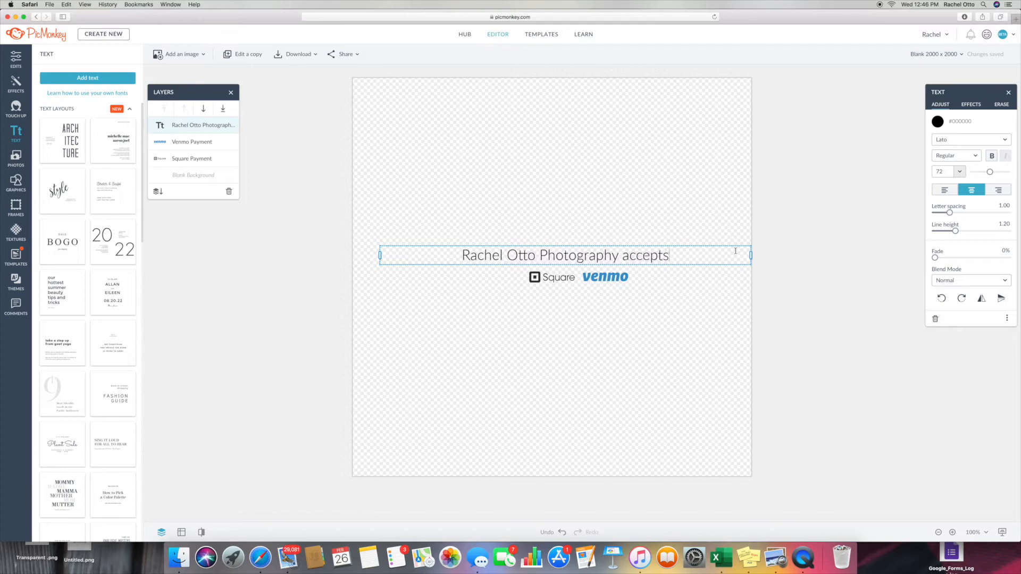
pyautogui.click(721, 334)
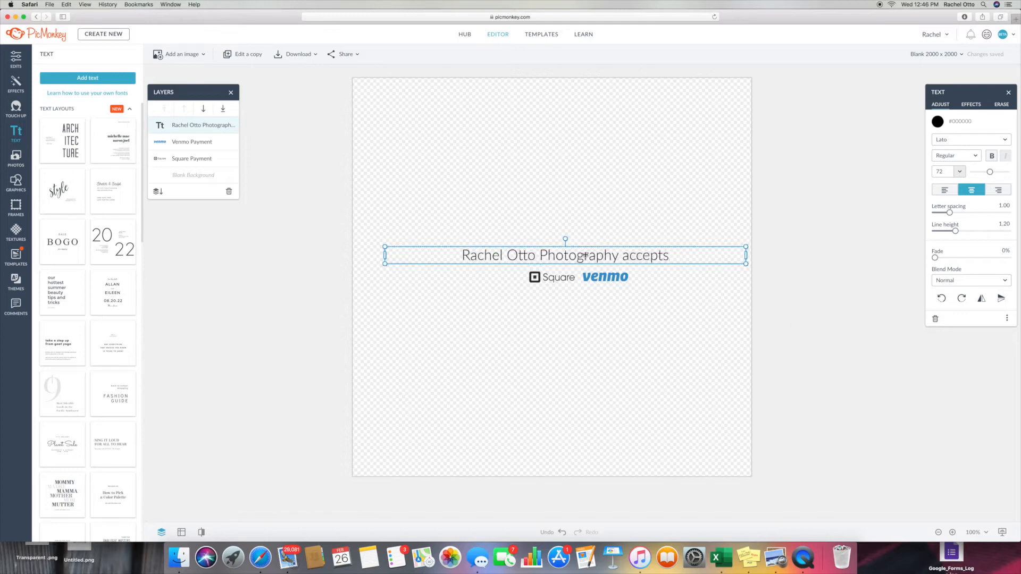
# - Set the font size of the whole heading text to 50
pyautogui.doubleClick(690, 256)
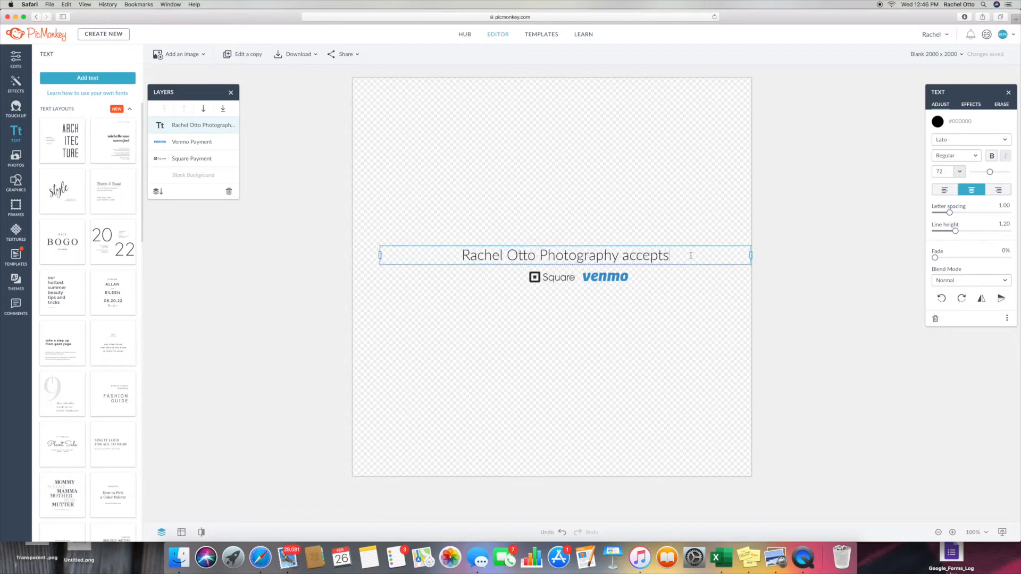
pyautogui.moveTo(682, 253); pyautogui.dragTo(440, 250)
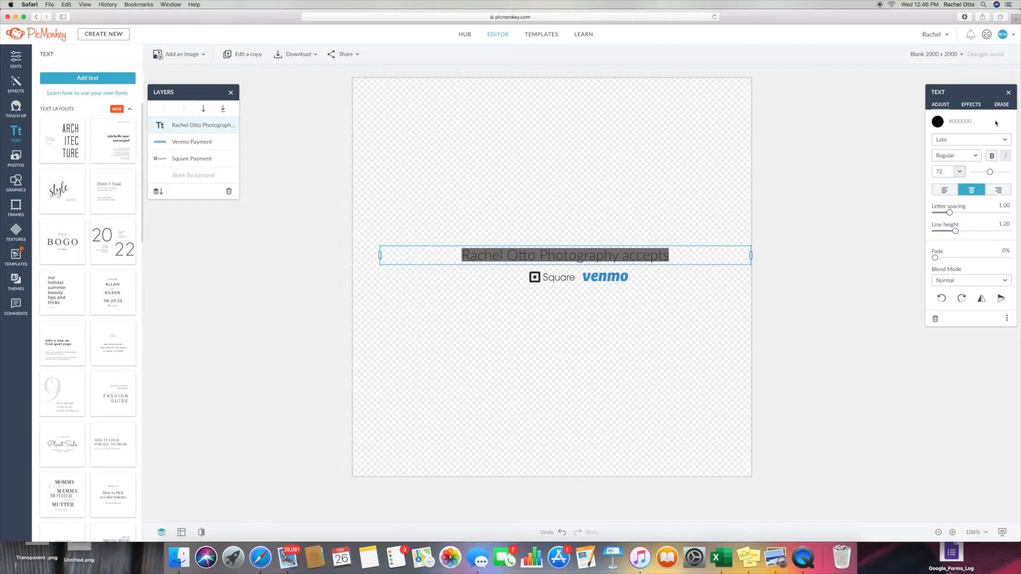
pyautogui.click(960, 172)
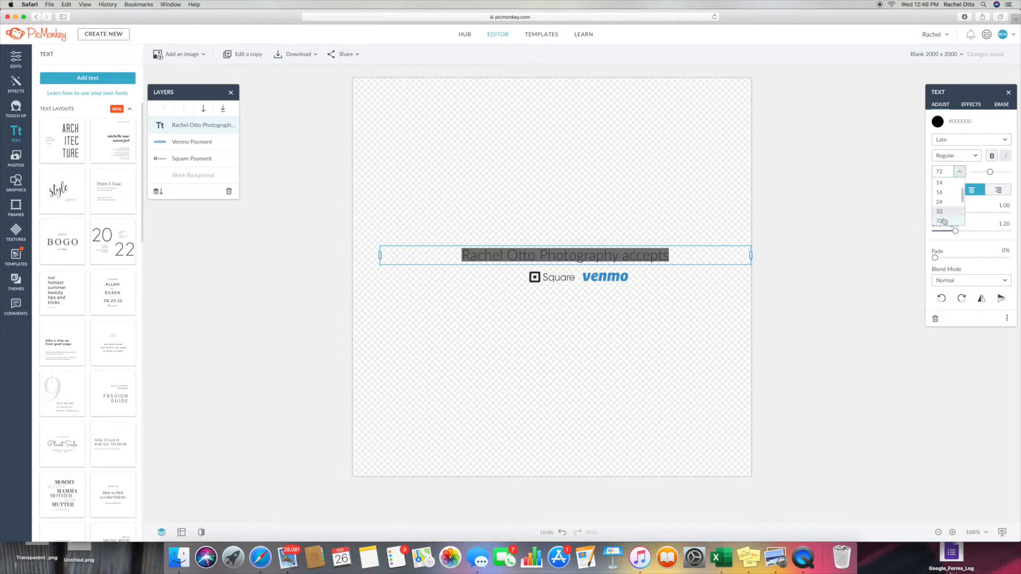
pyautogui.click(946, 170)
pyautogui.doubleClick(934, 172)
pyautogui.write('50')
pyautogui.press('Return')
# - Arrange the heading, Square logo and Venmo logo side by side in one horizontal row centred on the canvas
pyautogui.moveTo(624, 255); pyautogui.dragTo(508, 277)
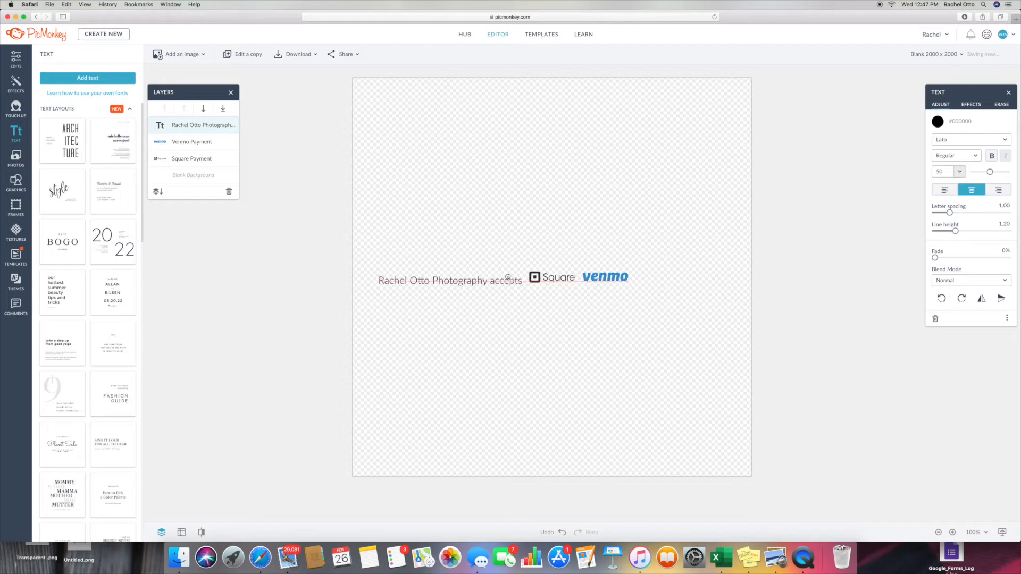
pyautogui.moveTo(508, 277); pyautogui.dragTo(508, 277)
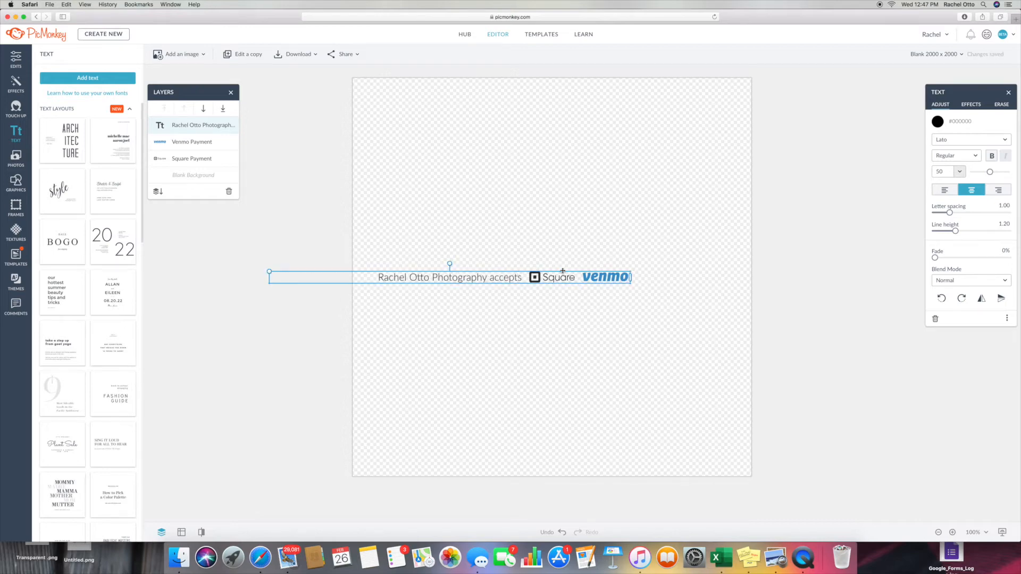
pyautogui.moveTo(604, 277); pyautogui.dragTo(657, 262)
pyautogui.moveTo(558, 278); pyautogui.dragTo(638, 262)
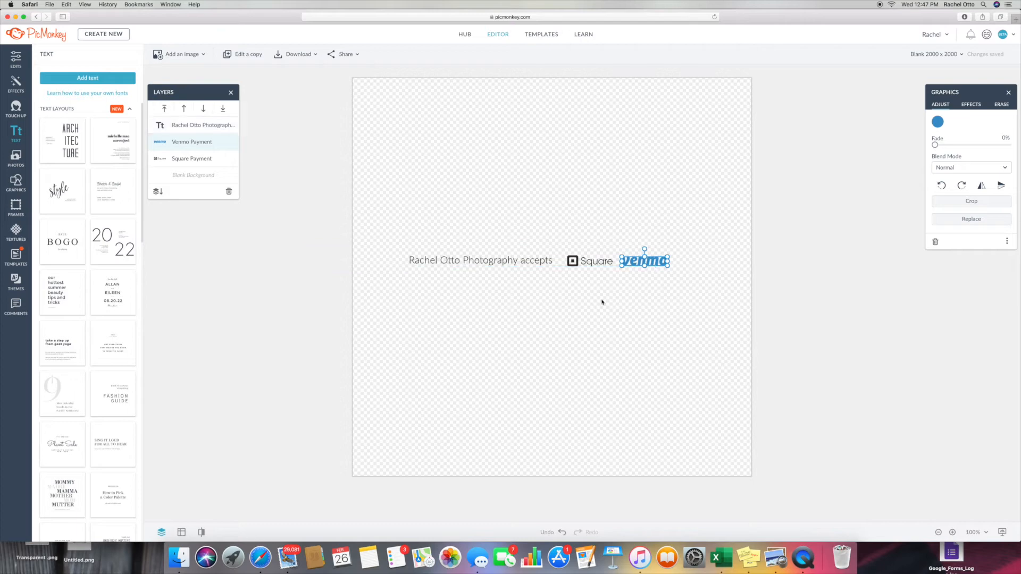
# - Download the finished payment graphic as a PNG
pyautogui.click(579, 230)
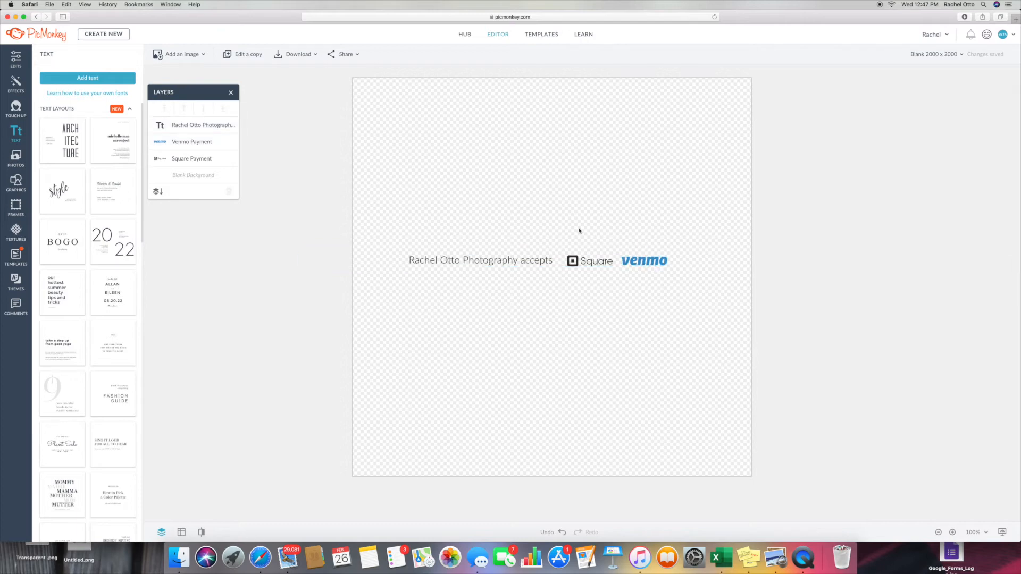
pyautogui.click(307, 55)
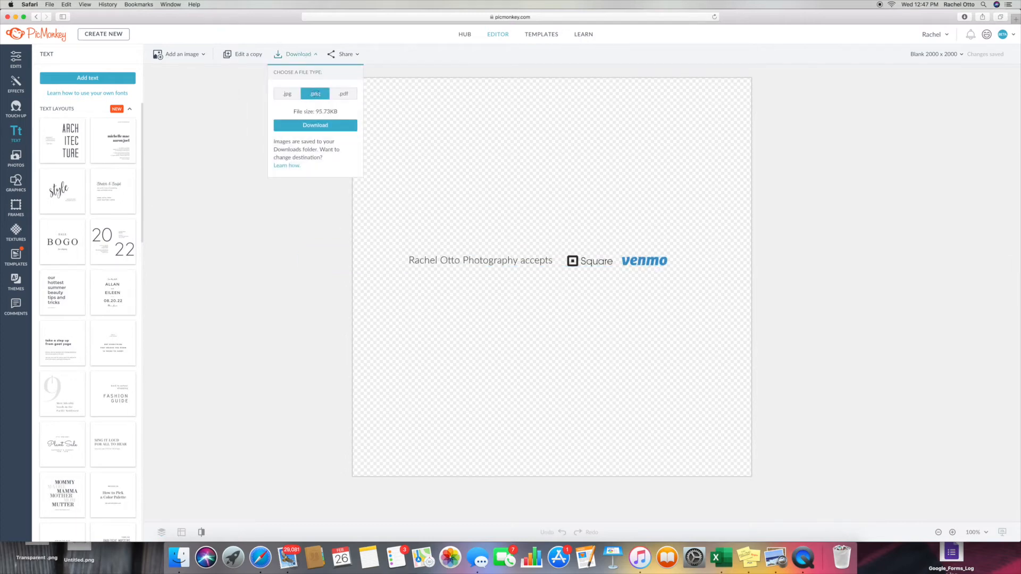
pyautogui.click(327, 126)
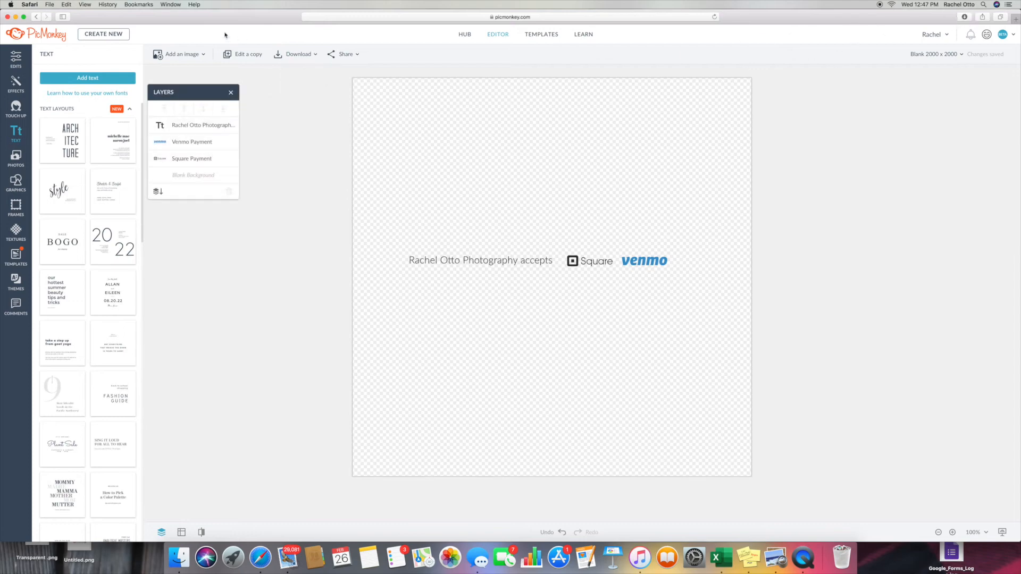
# - Create a new image from the portrait IMG_0557.jpg in Downloads, keeping its name and the Unsorted folder
pyautogui.click(114, 36)
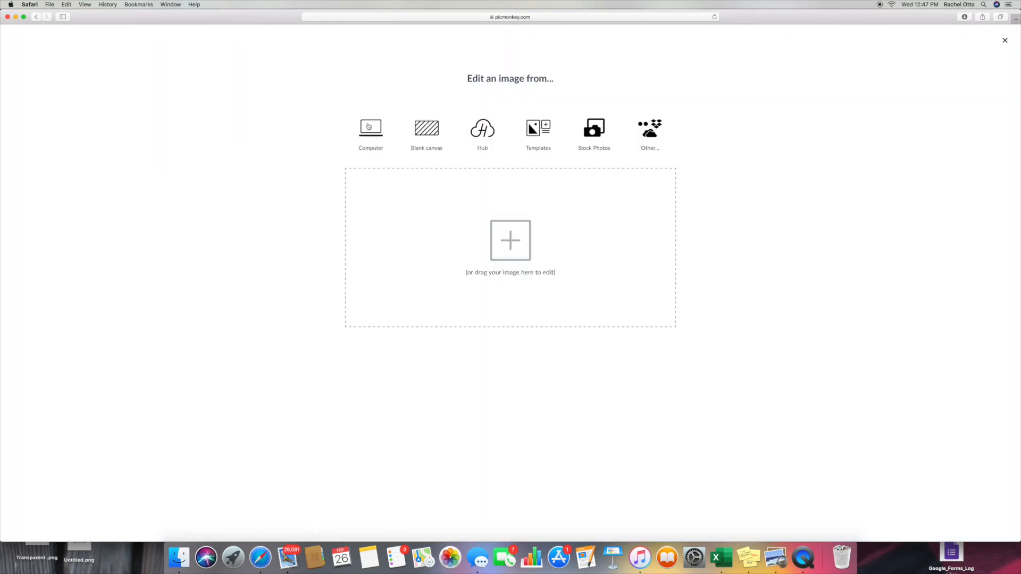
pyautogui.click(369, 126)
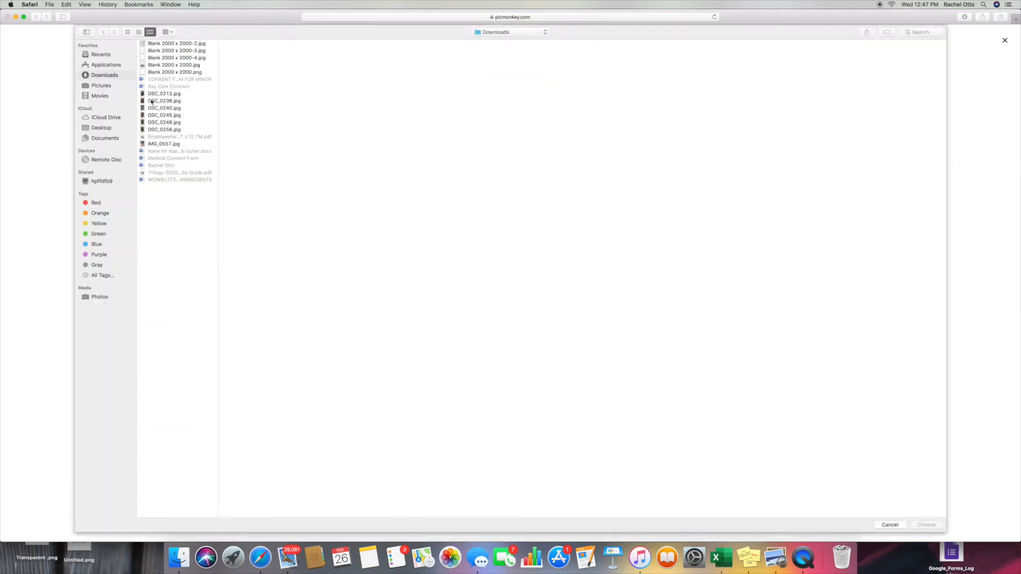
pyautogui.click(157, 145)
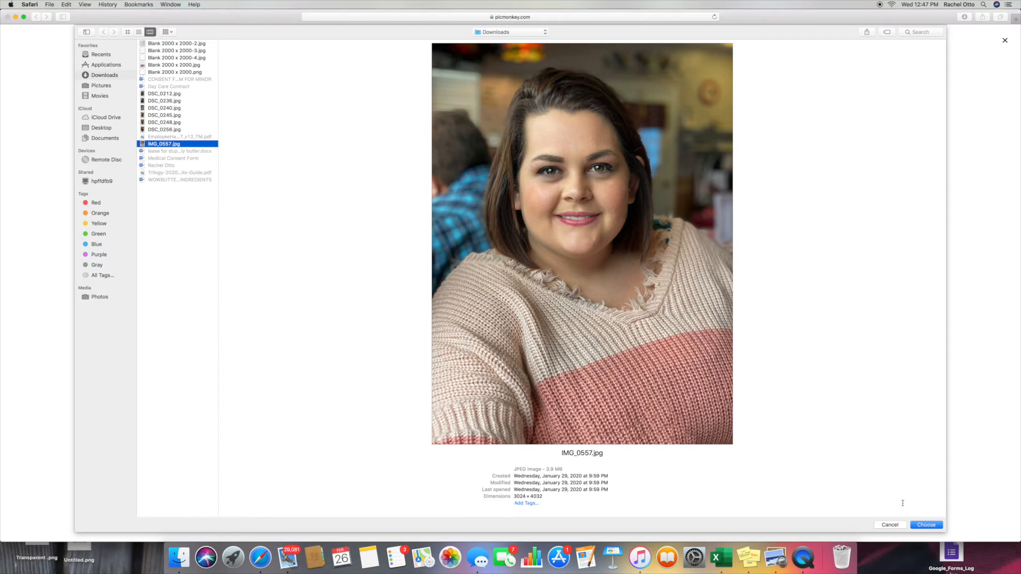
pyautogui.click(938, 526)
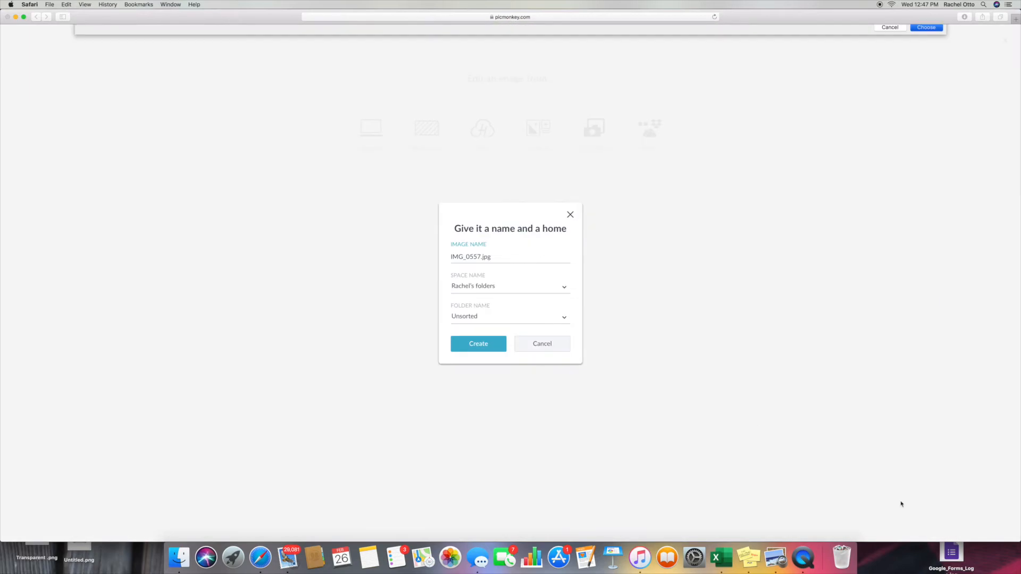
pyautogui.click(493, 350)
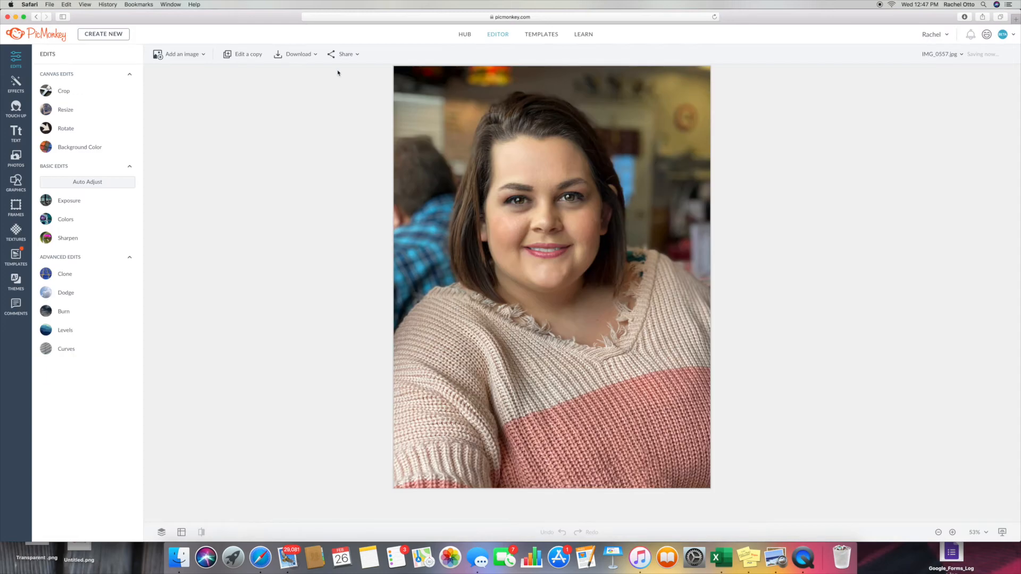
# - Add Blank 2000 x 2000.png from Downloads onto the portrait and place its payment line in the photo's upper-right corner
pyautogui.click(182, 55)
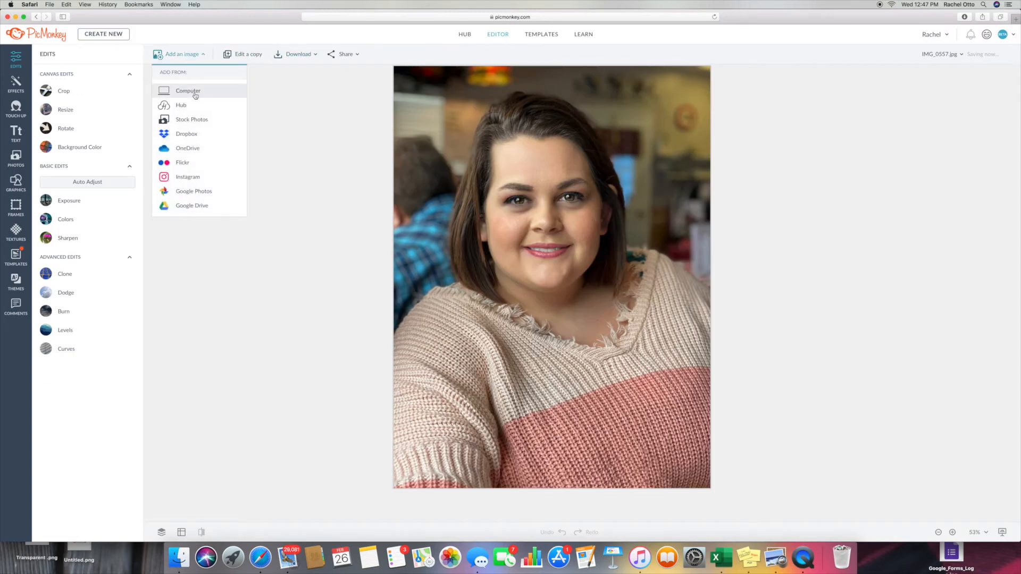
pyautogui.click(195, 91)
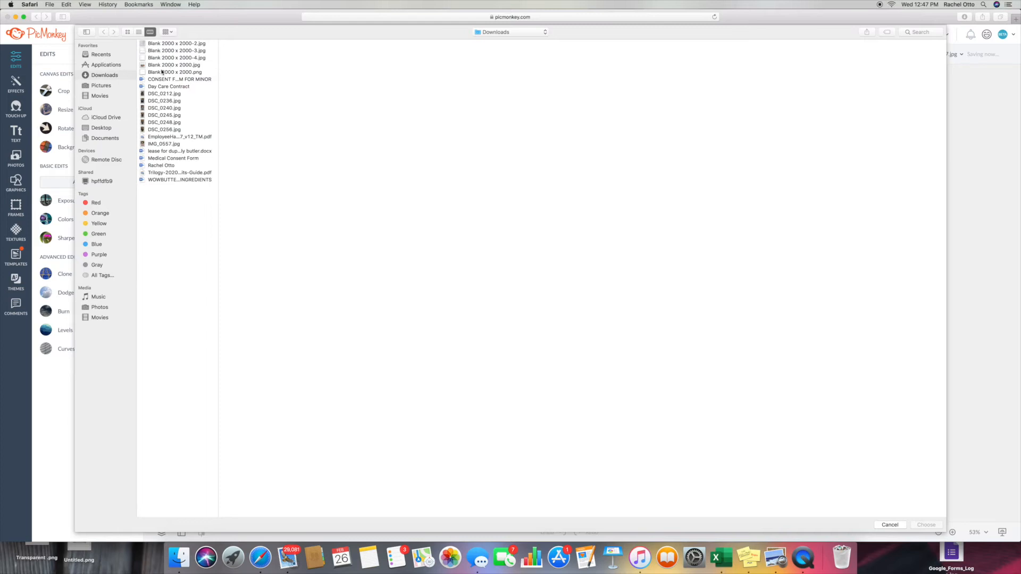
pyautogui.click(154, 51)
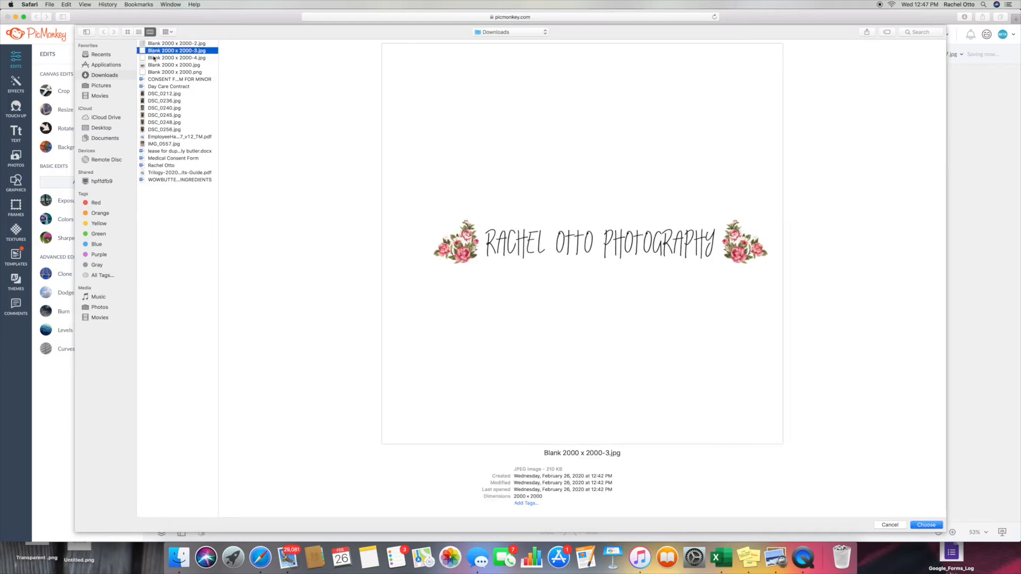
pyautogui.click(154, 58)
pyautogui.click(155, 66)
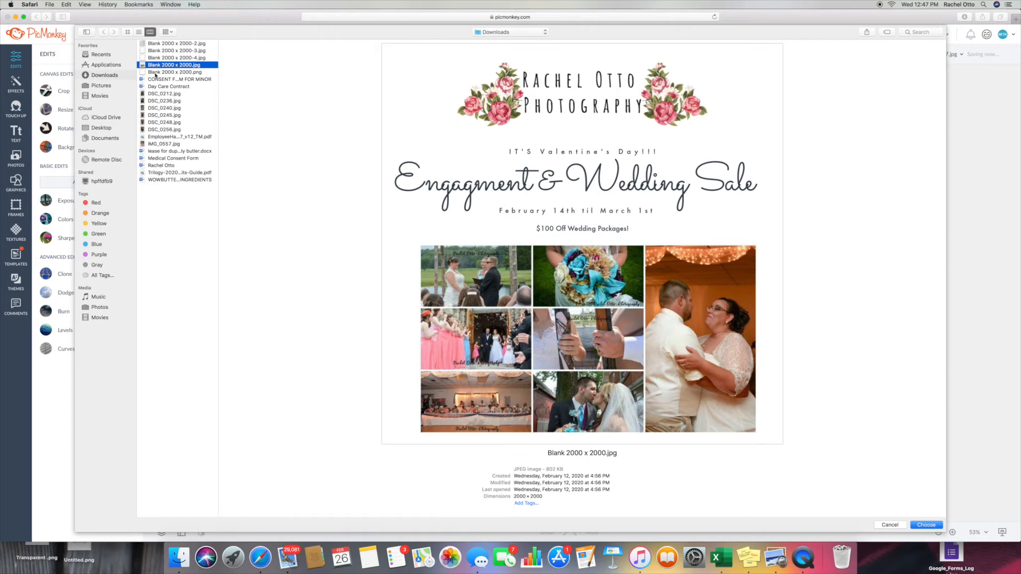
pyautogui.click(156, 73)
pyautogui.click(926, 525)
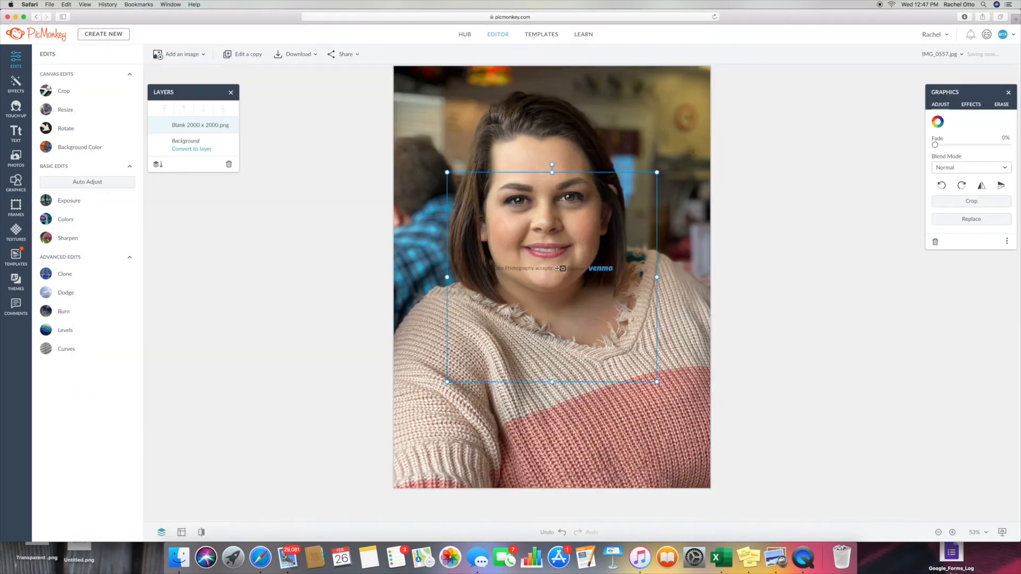
pyautogui.moveTo(542, 273); pyautogui.dragTo(626, 98)
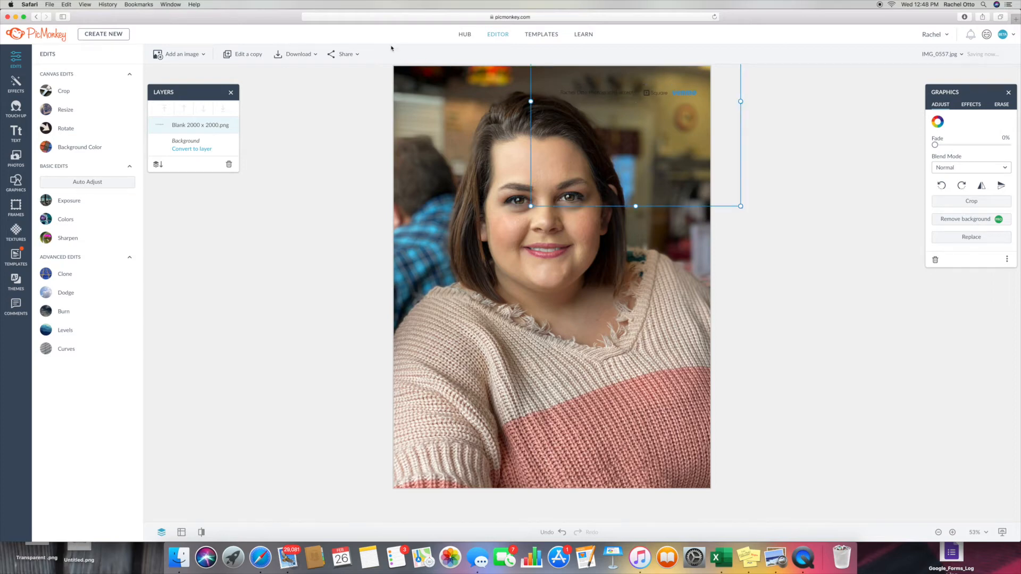
# - Leave the portrait while it is still saving and reopen the Blank 2000 x 2000 payment graphic from the Hub
pyautogui.click(466, 34)
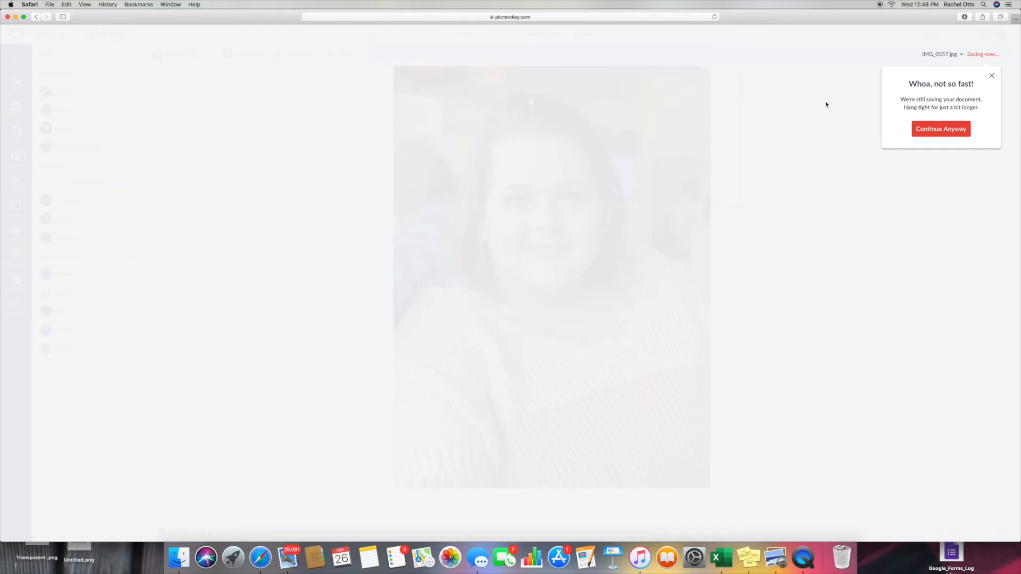
pyautogui.click(942, 131)
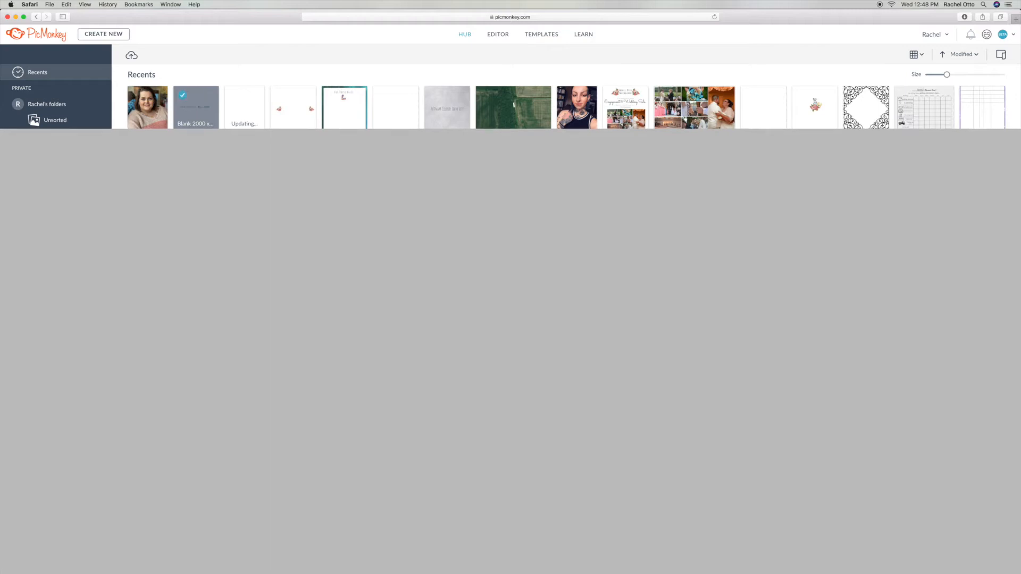
pyautogui.click(192, 113)
# - Change the colour of the whole heading text to white (#FFFFFF)
pyautogui.click(554, 261)
pyautogui.click(554, 261)
pyautogui.moveTo(554, 261); pyautogui.dragTo(408, 261)
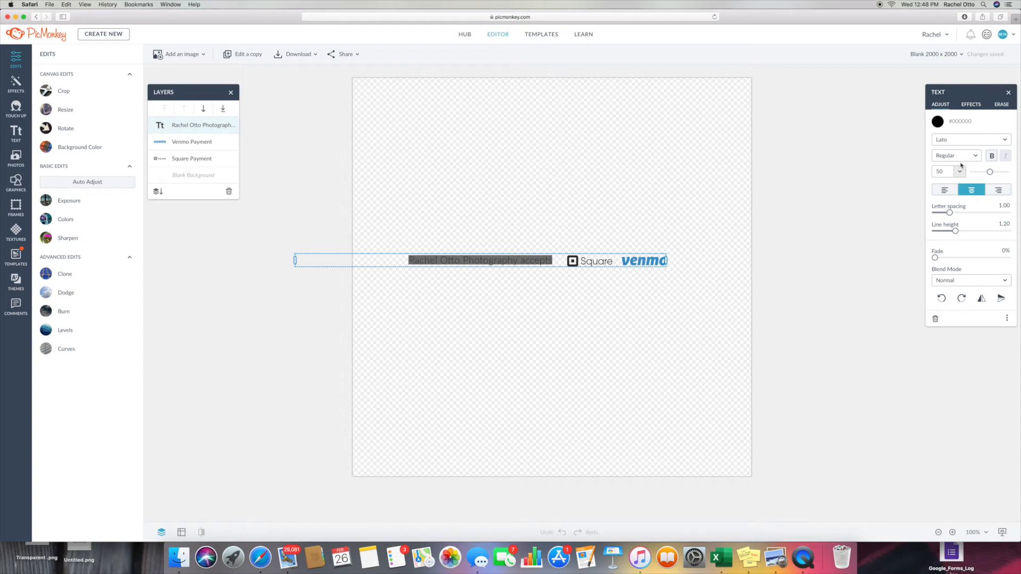
pyautogui.click(938, 121)
pyautogui.click(930, 187)
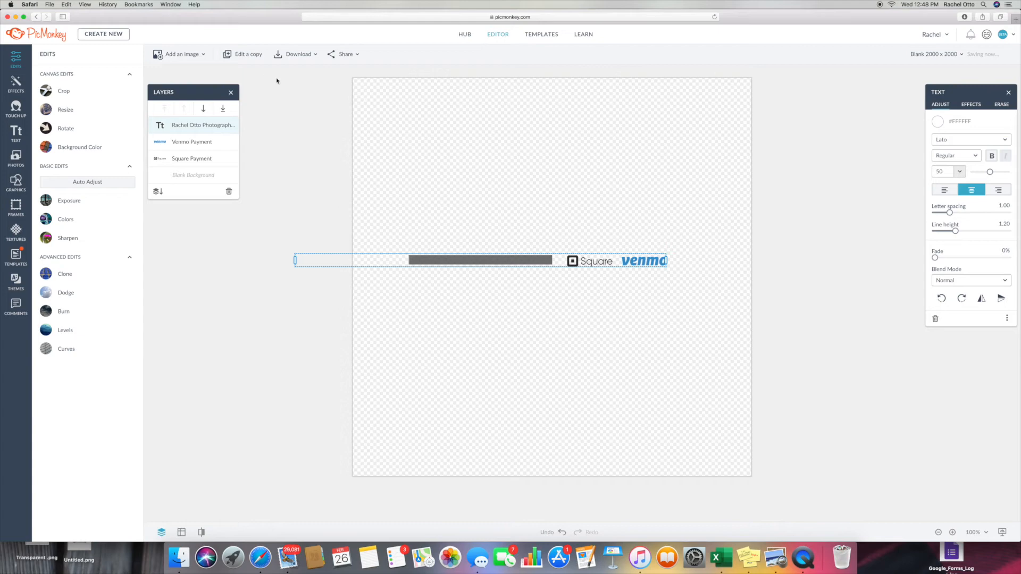
# - Download the white-text version of the payment graphic as a PNG
pyautogui.click(295, 54)
pyautogui.click(315, 94)
pyautogui.click(315, 128)
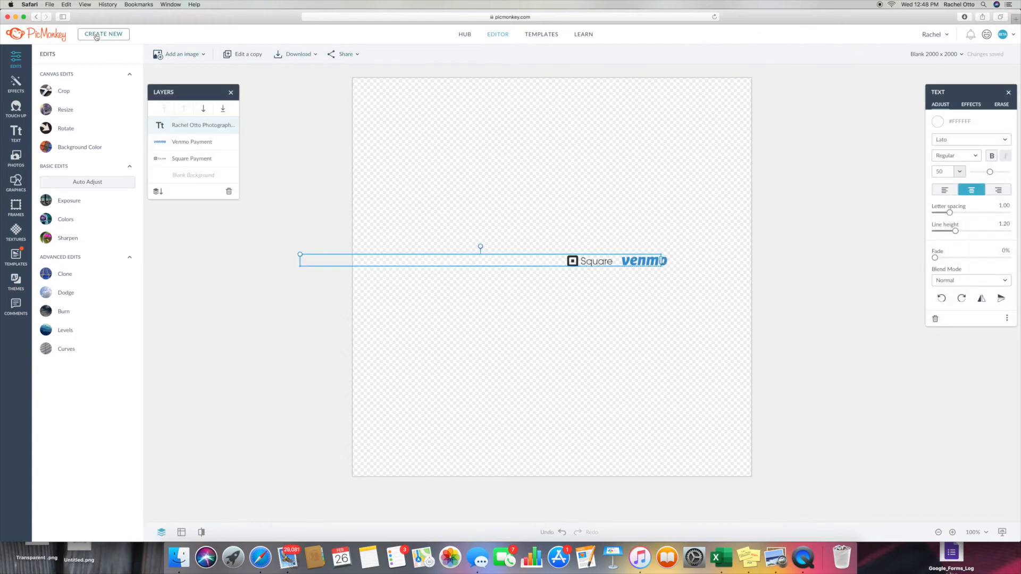
# - Start another new image from the portrait photo IMG_0557.jpg stored on the computer
pyautogui.click(96, 38)
pyautogui.click(369, 132)
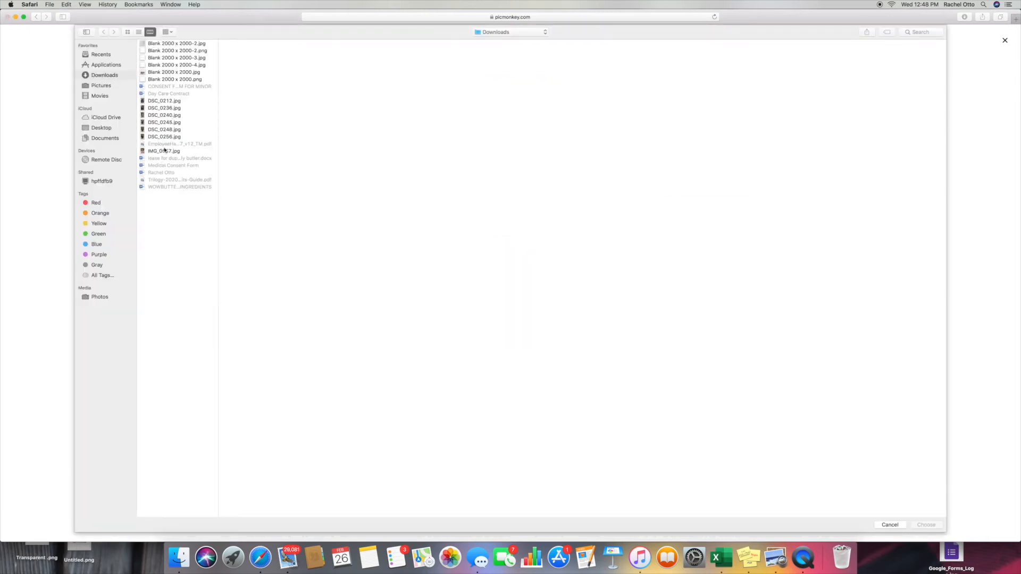
pyautogui.click(164, 152)
pyautogui.click(930, 523)
pyautogui.click(497, 347)
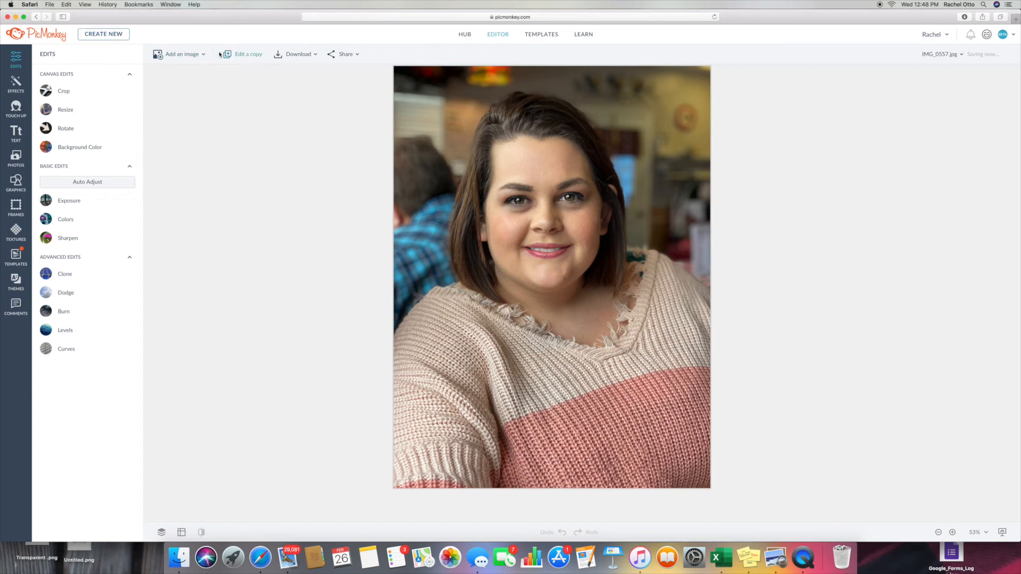
# - Add the white-text payment graphic Blank 2000 x 2000-2.png from the computer's Downloads folder to the portrait
pyautogui.click(175, 55)
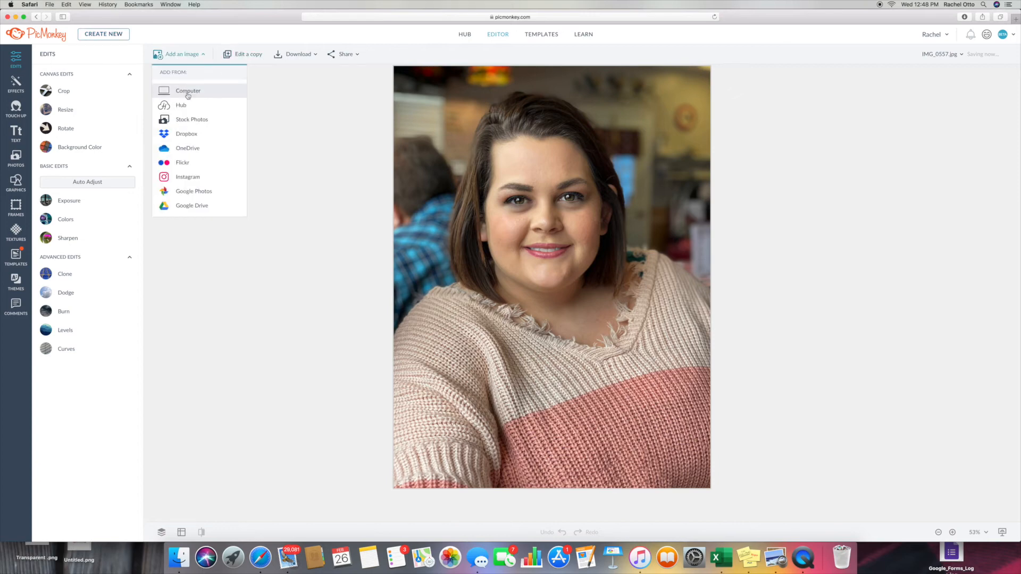
pyautogui.click(187, 93)
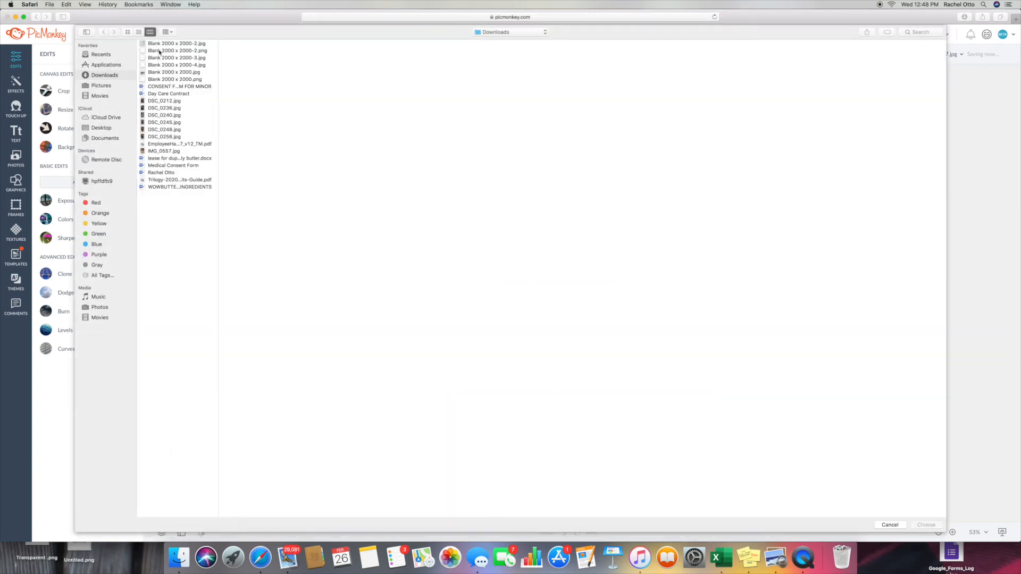
pyautogui.click(158, 51)
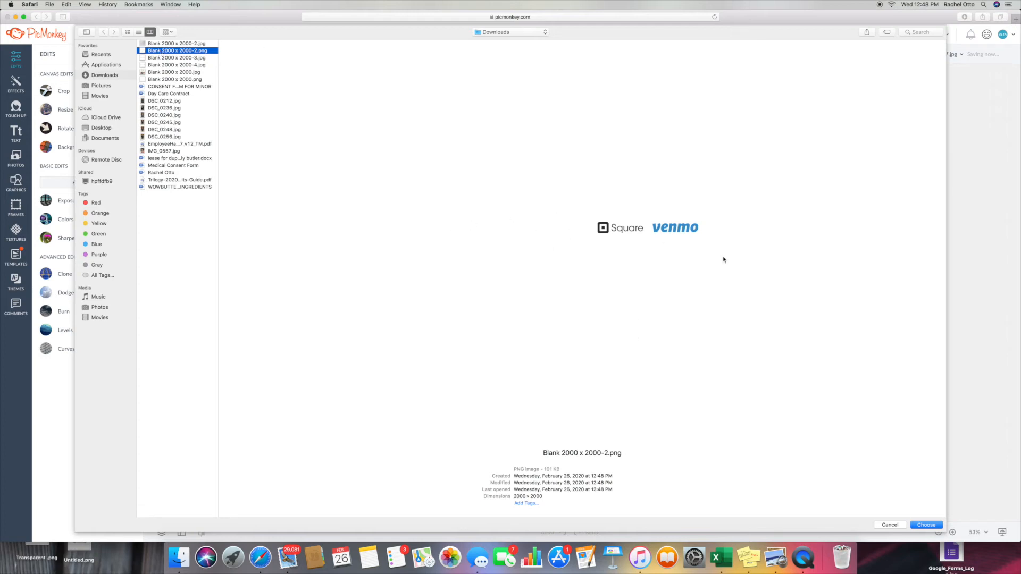
pyautogui.click(926, 526)
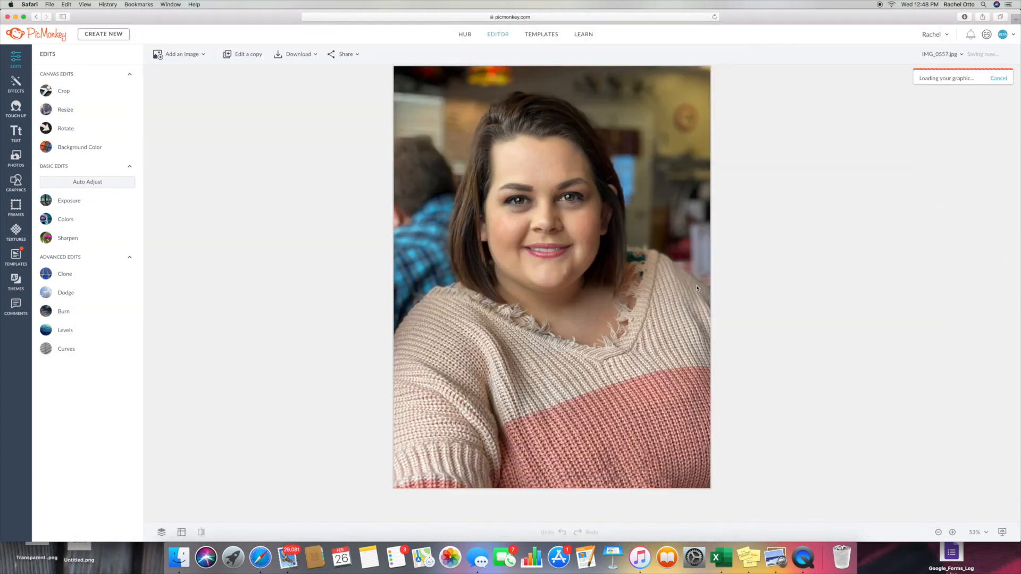
# - Shrink the payment graphic and position its line of text and logos in the portrait's upper-right corner, leaving it deselected
pyautogui.moveTo(562, 281); pyautogui.dragTo(646, 85)
pyautogui.moveTo(531, 196); pyautogui.dragTo(377, 348)
pyautogui.moveTo(623, 154); pyautogui.dragTo(656, 80)
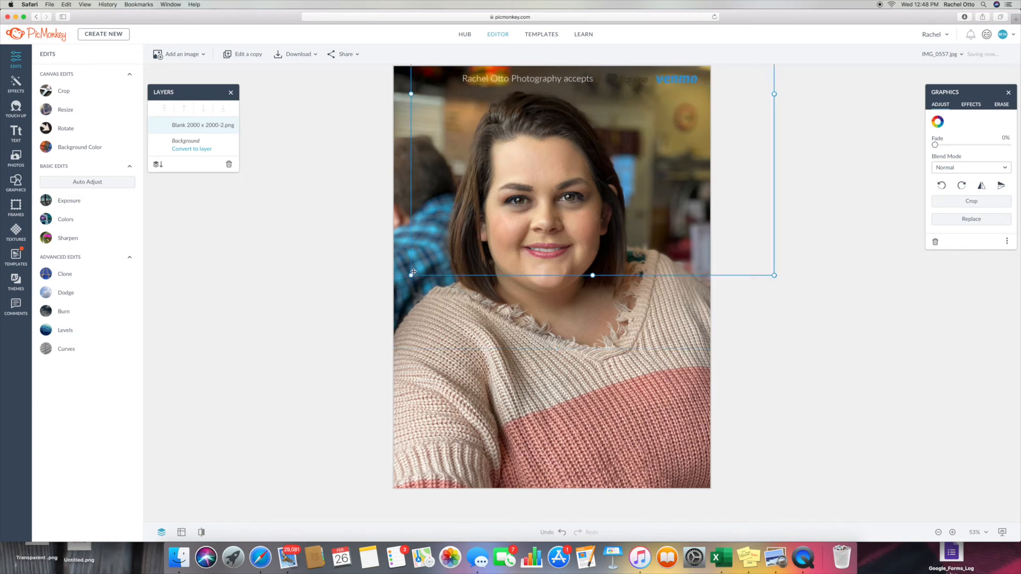
pyautogui.moveTo(411, 275); pyautogui.dragTo(511, 175)
pyautogui.moveTo(637, 126); pyautogui.dragTo(617, 191)
pyautogui.moveTo(490, 240); pyautogui.dragTo(542, 189)
pyautogui.moveTo(616, 155)
pyautogui.mouseDown()
pyautogui.moveTo(605, 167)
pyautogui.moveTo(607, 156)
pyautogui.mouseUp()
pyautogui.click(674, 211)
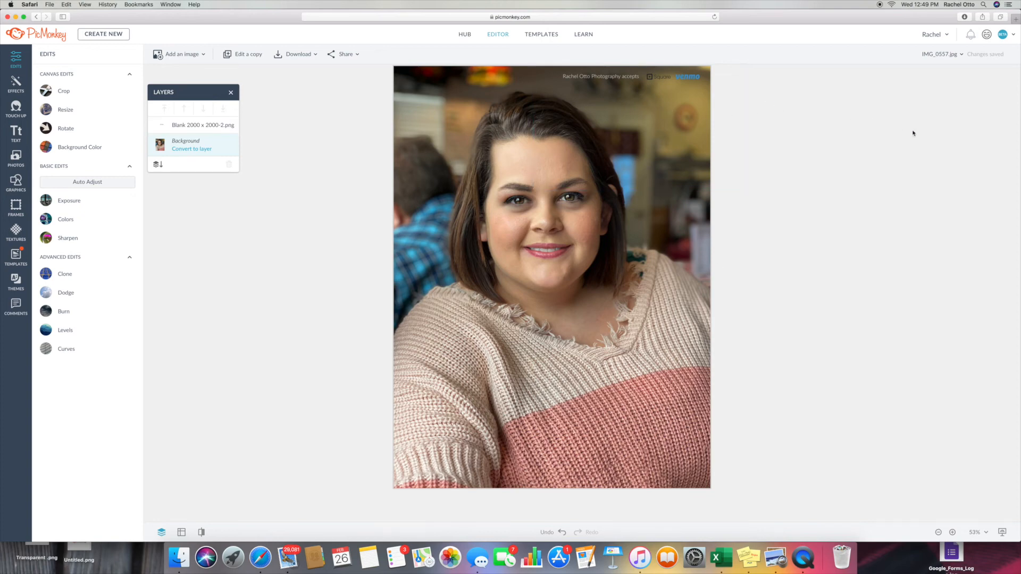
# - Preview the transparent logo files in the computer's Desktop folder and add the round wreath logo Transparent 4.png to the portrait
pyautogui.click(187, 53)
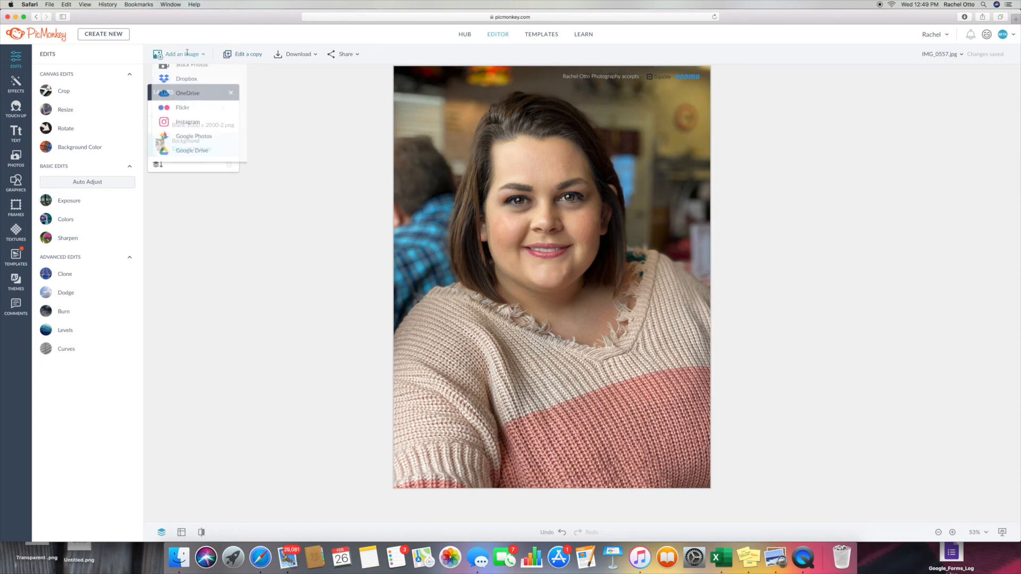
pyautogui.click(197, 92)
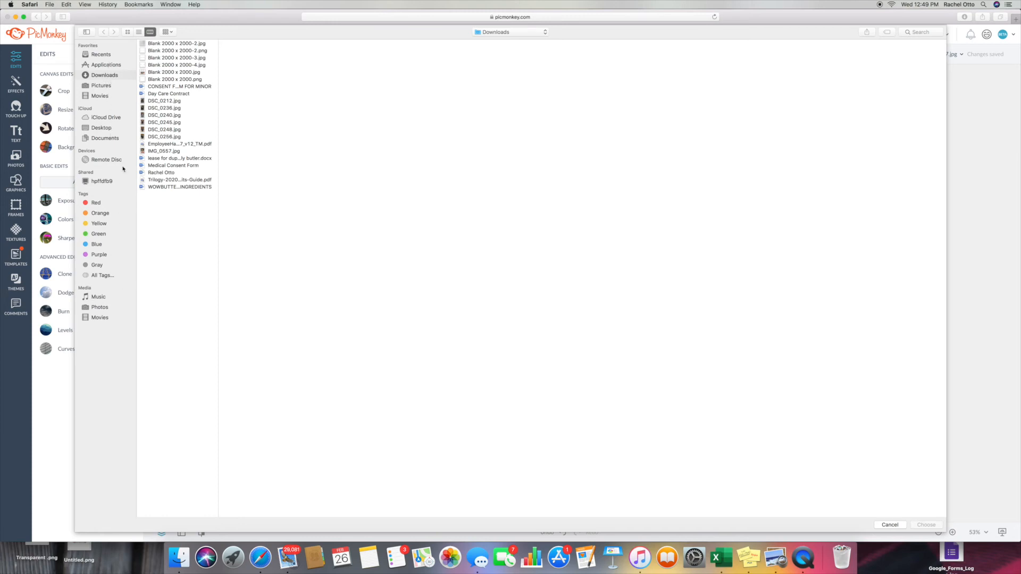
pyautogui.click(101, 128)
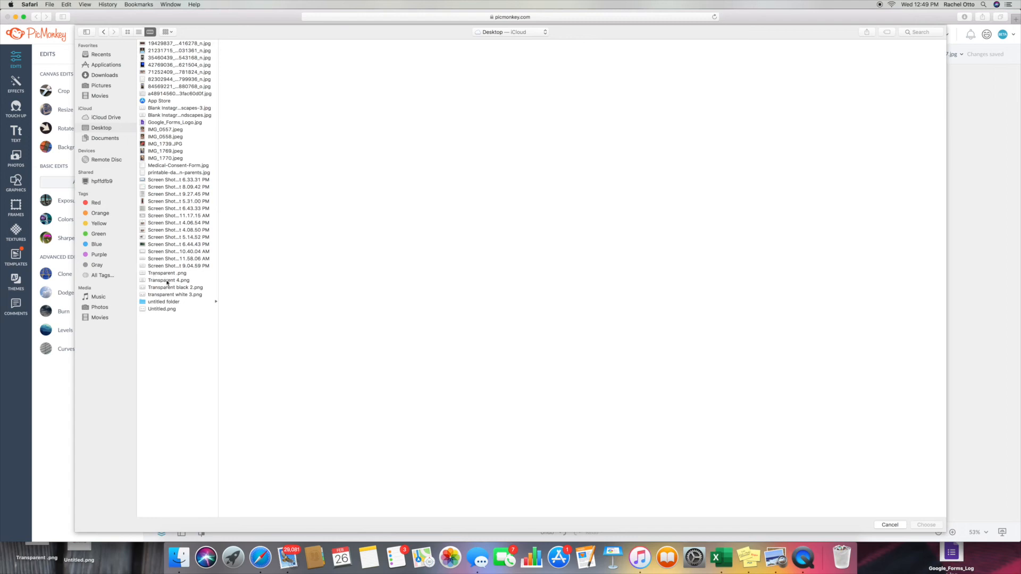
pyautogui.click(157, 295)
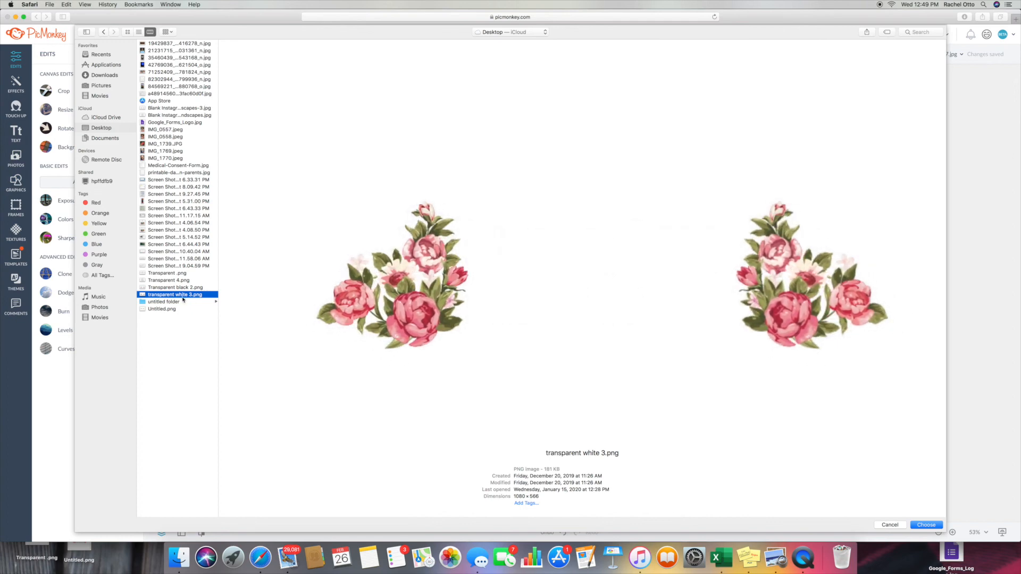
pyautogui.click(165, 288)
pyautogui.click(158, 281)
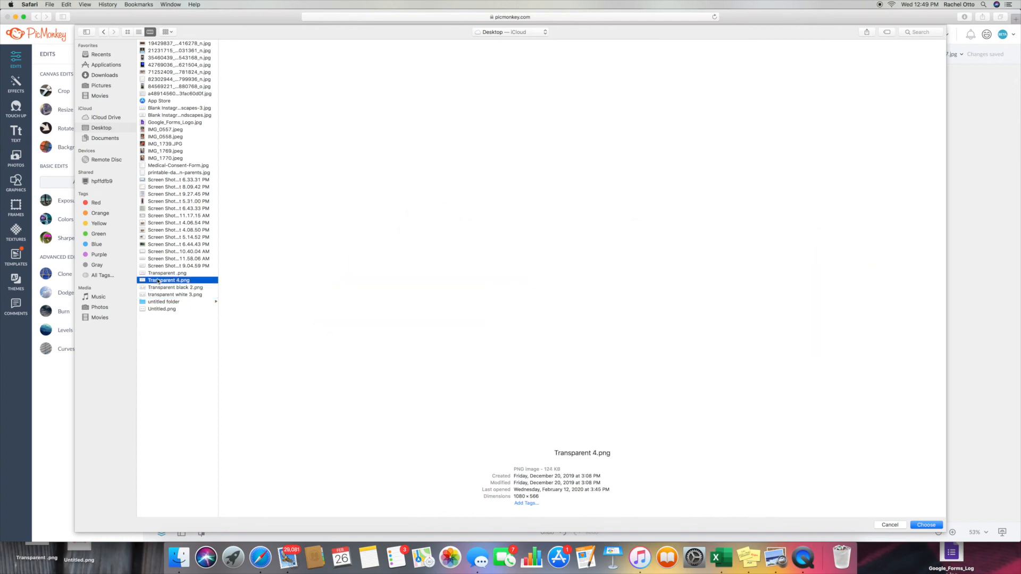
pyautogui.click(160, 274)
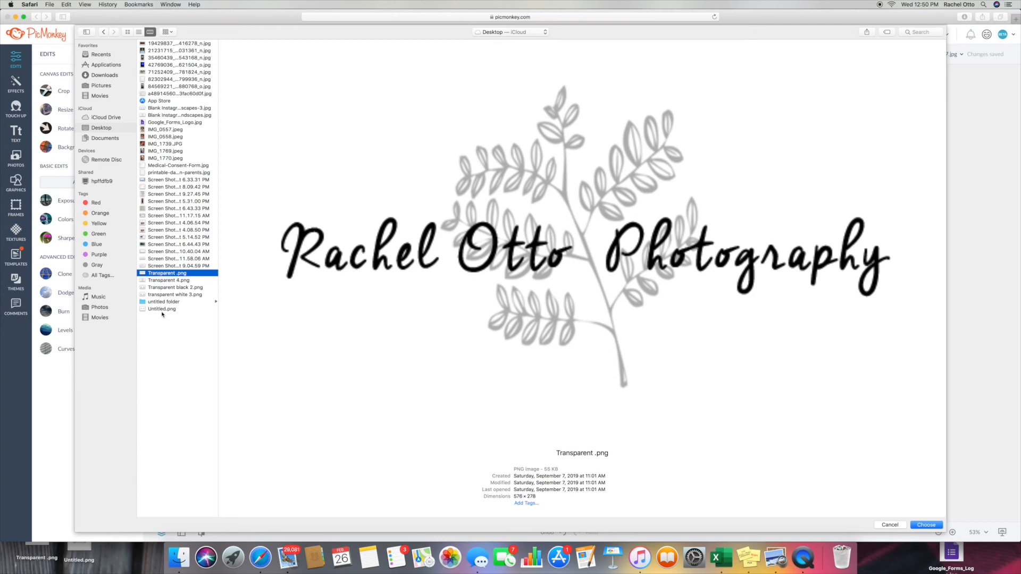
pyautogui.click(161, 310)
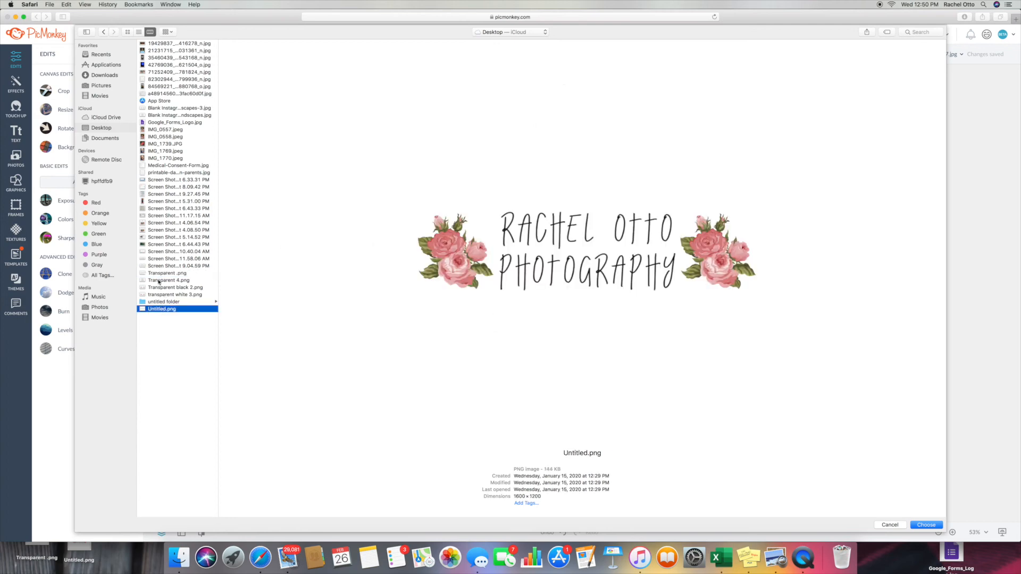
pyautogui.click(159, 281)
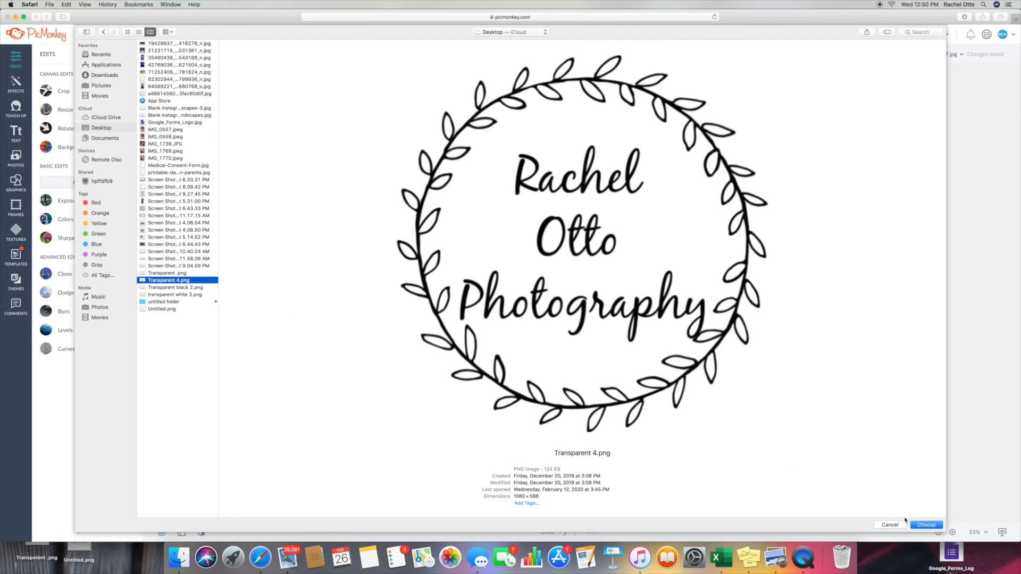
pyautogui.click(925, 525)
# - Position the small wreath logo in the portrait's upper-right area, just below the accepted-payments line
pyautogui.moveTo(585, 274); pyautogui.dragTo(426, 137)
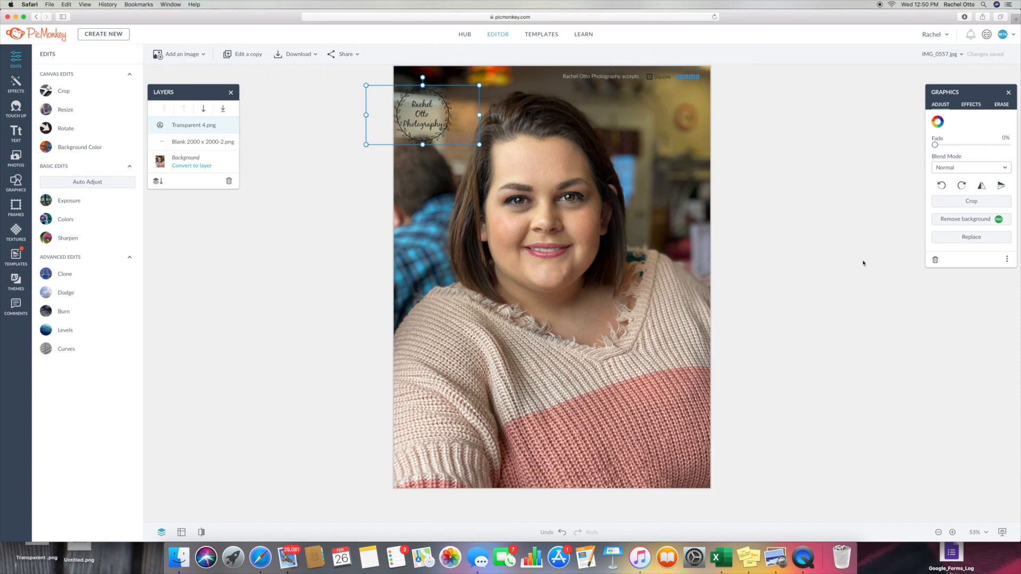
pyautogui.moveTo(418, 98); pyautogui.dragTo(668, 93)
pyautogui.click(790, 237)
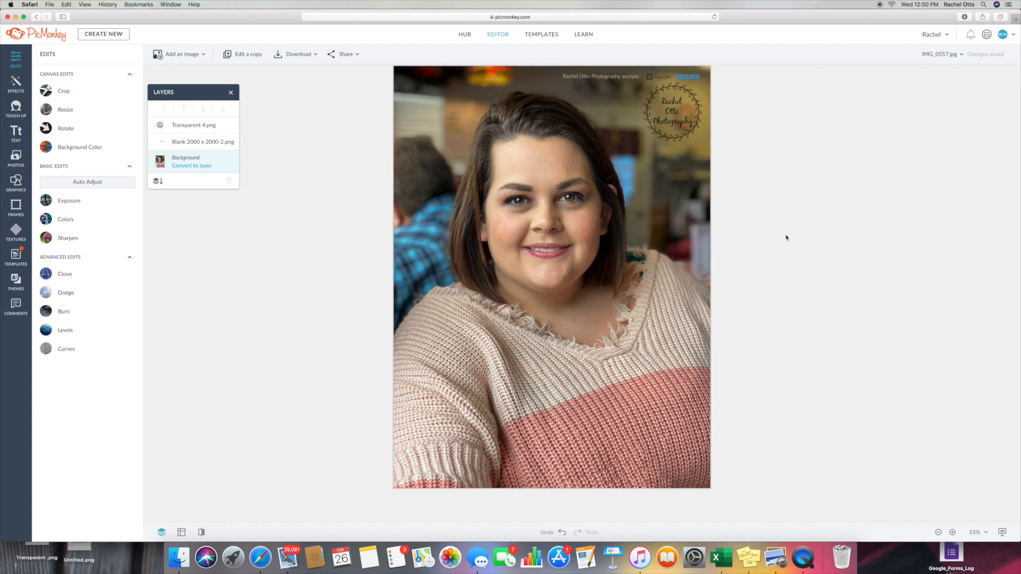
pyautogui.moveTo(684, 121)
pyautogui.mouseDown()
pyautogui.moveTo(678, 139)
pyautogui.moveTo(660, 133)
pyautogui.moveTo(680, 124)
pyautogui.mouseUp()
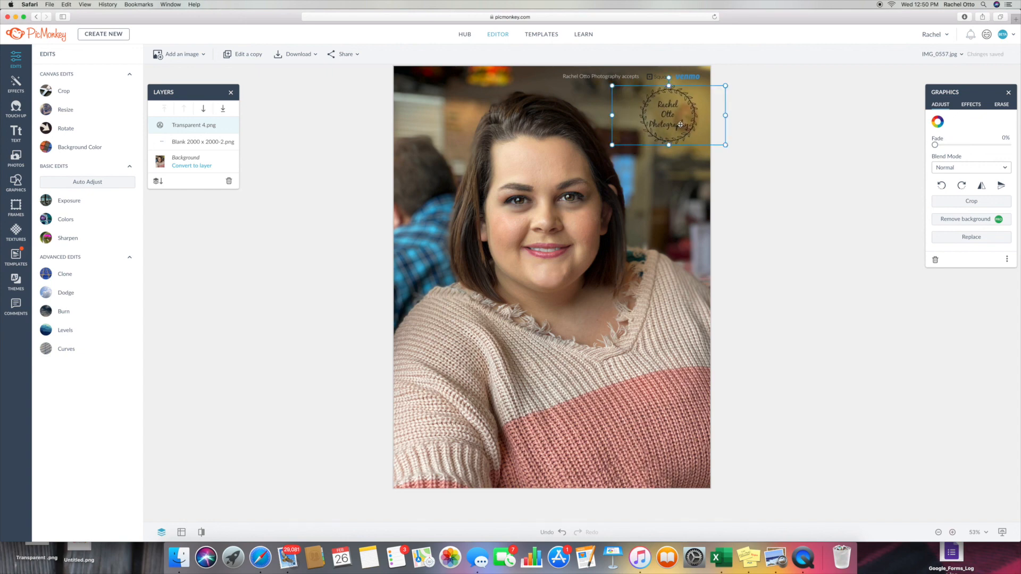